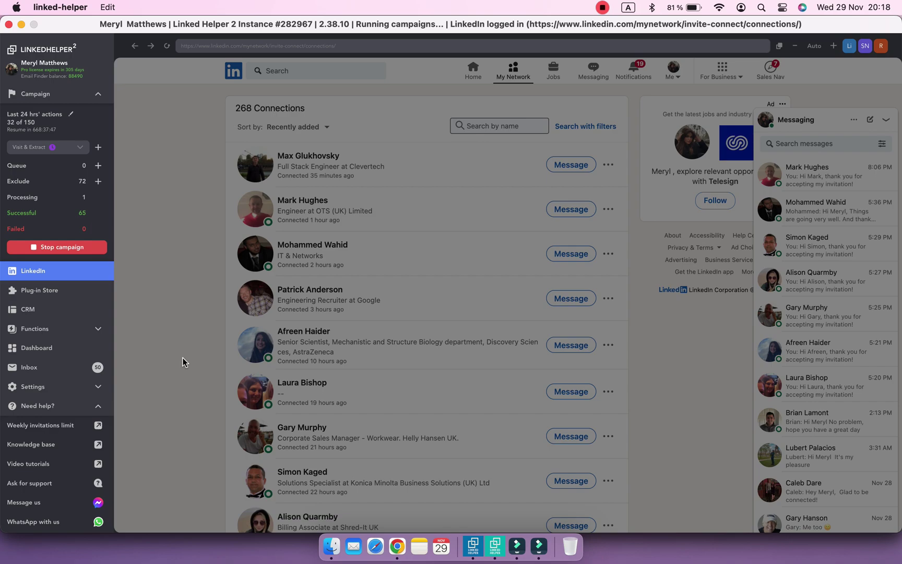
# Open the Visit & Extract campaign and read its Sleeping status analysis.
pyautogui.click(25, 93)
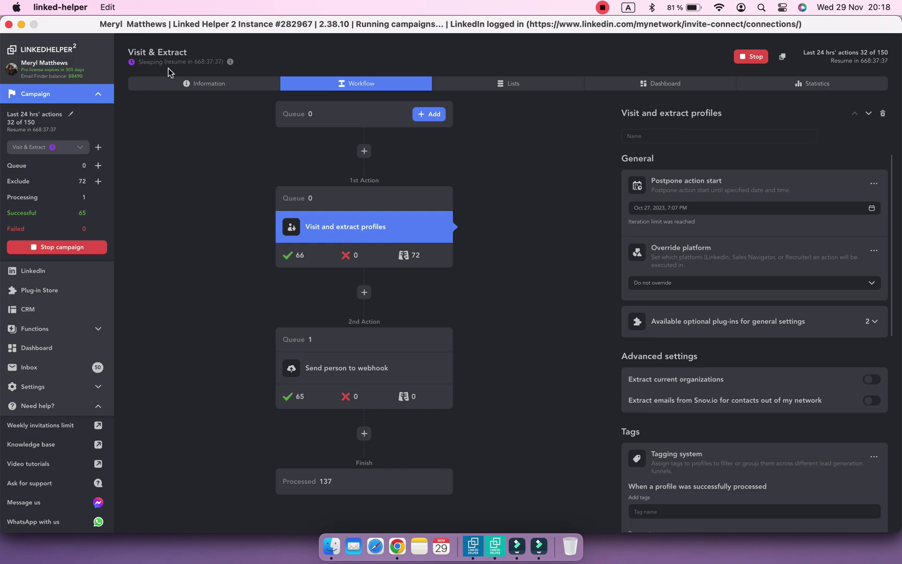
pyautogui.moveTo(231, 63)
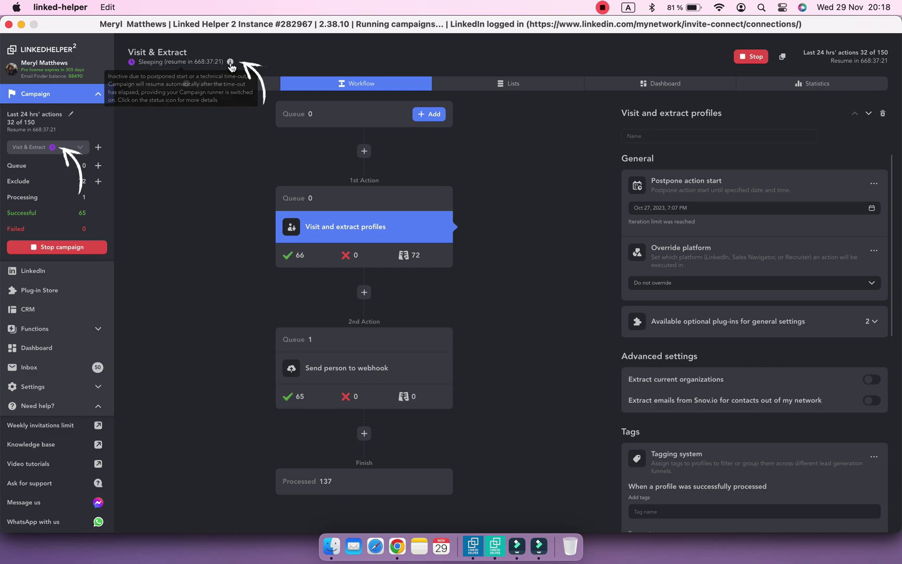
pyautogui.click(229, 64)
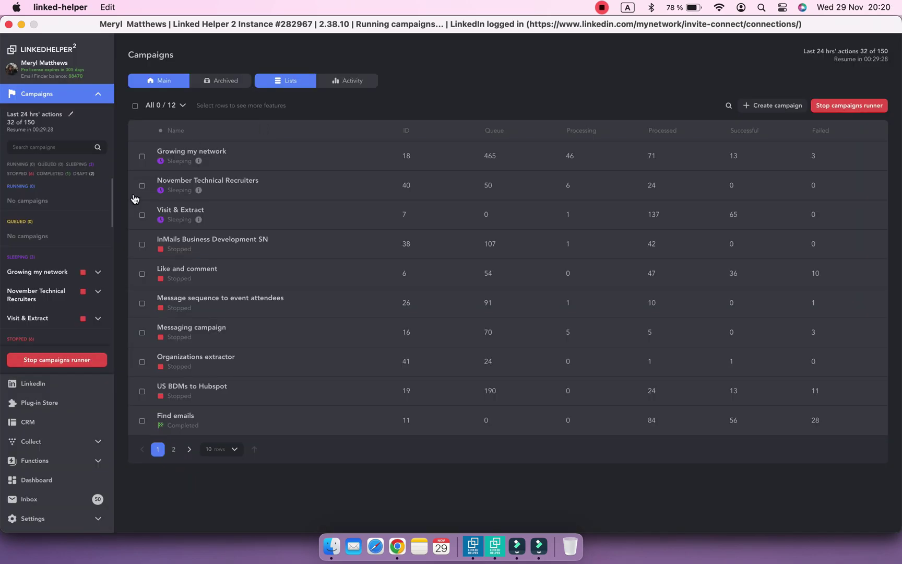
# Filter the sidebar to Sleeping campaigns and review why Growing my network is sleeping.
pyautogui.click(55, 386)
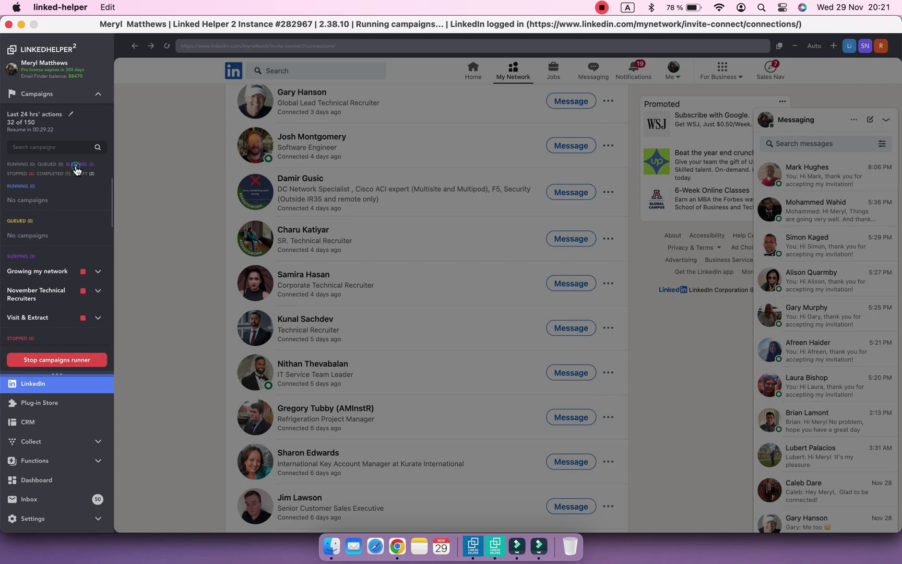
pyautogui.click(78, 164)
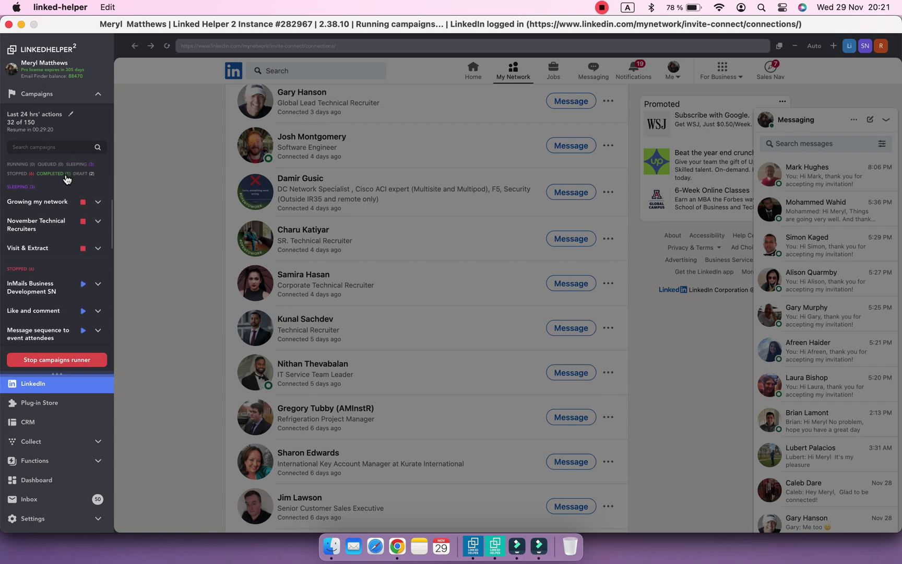
pyautogui.scroll(2, 60, 204)
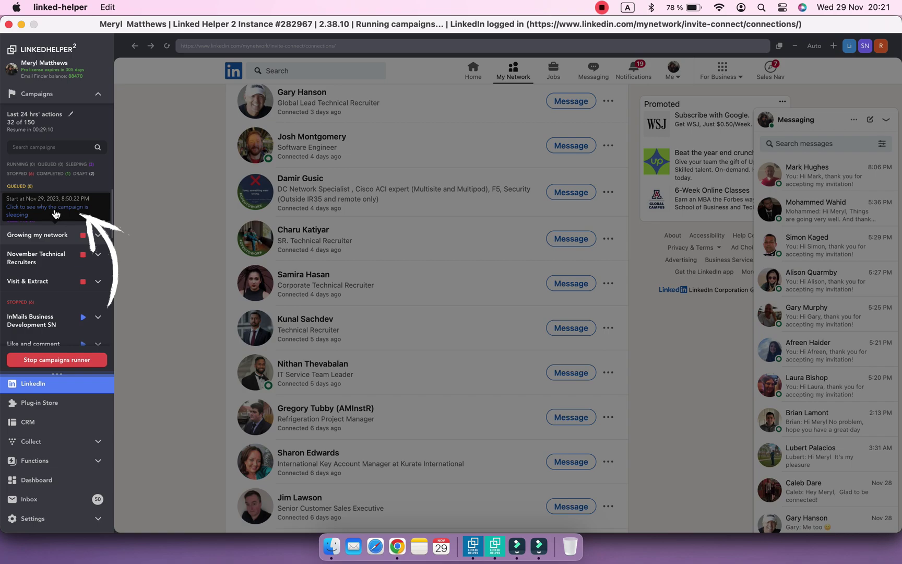
pyautogui.click(54, 212)
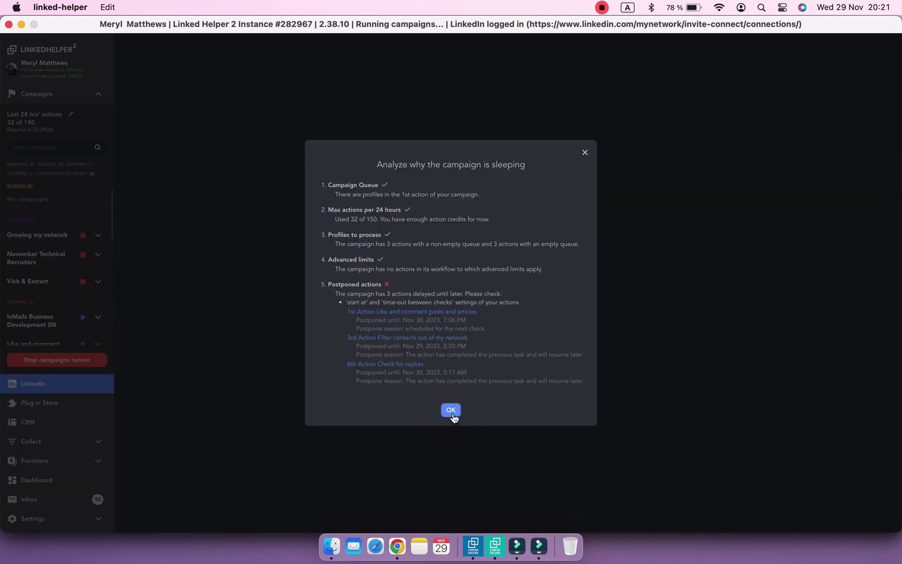
pyautogui.click(452, 412)
# From the full campaigns table, check sleep analyses for Growing my network and Visit & Extract.
pyautogui.click(50, 95)
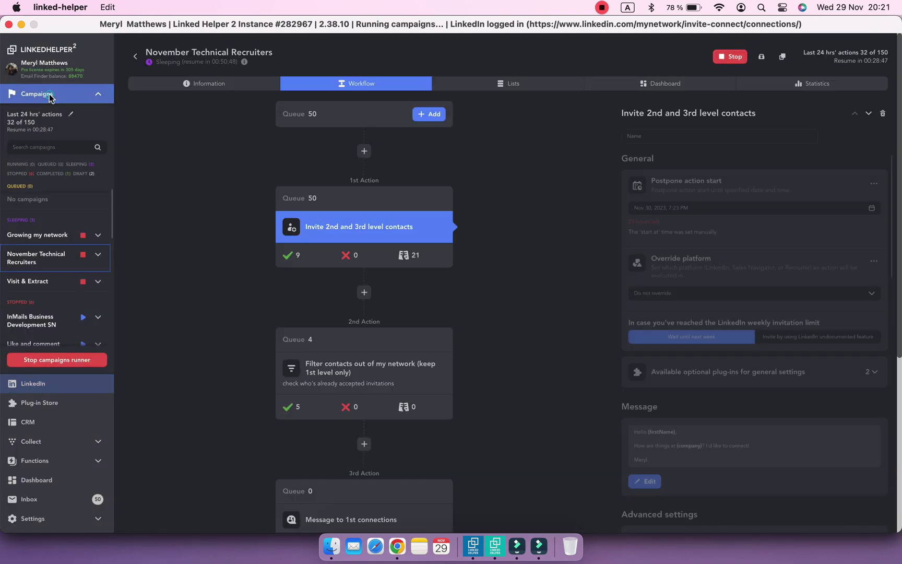
pyautogui.click(133, 57)
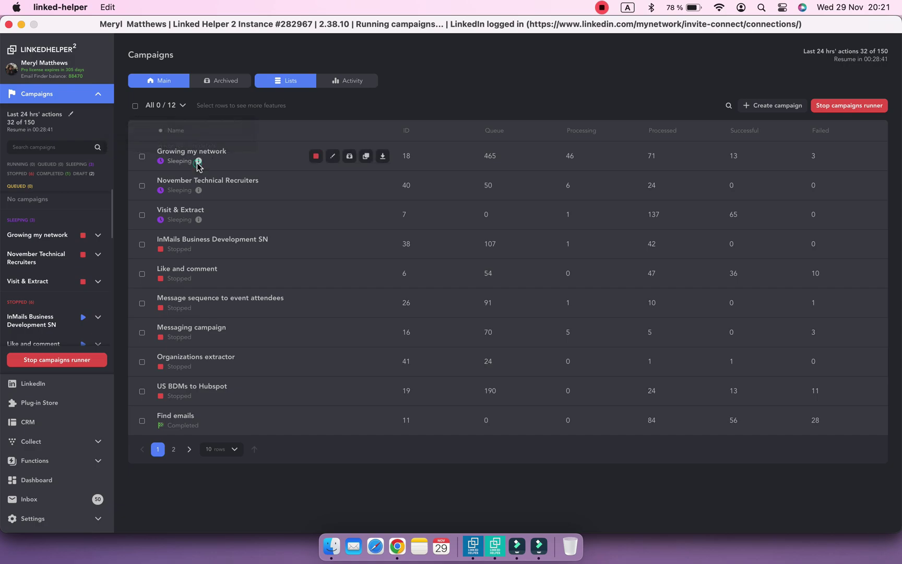
pyautogui.click(198, 161)
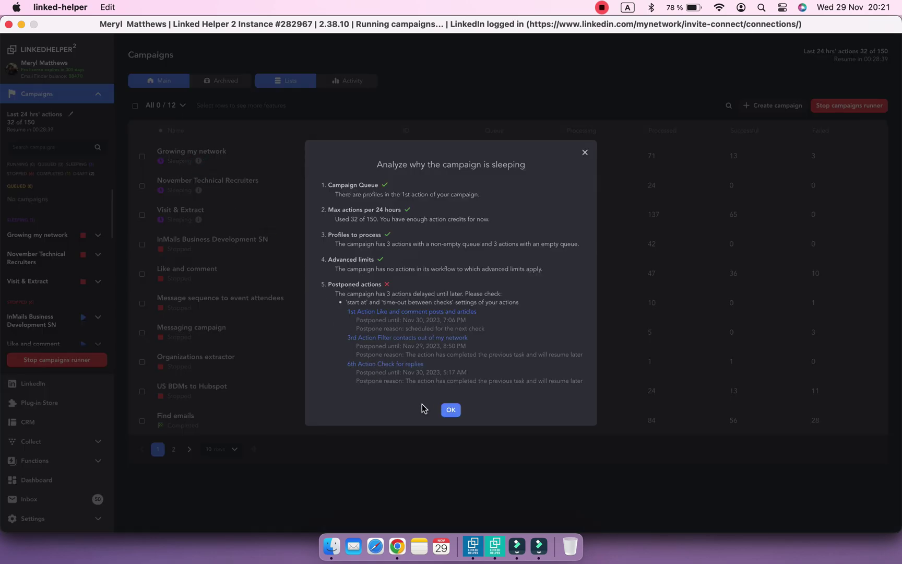
pyautogui.click(450, 412)
pyautogui.moveTo(282, 215)
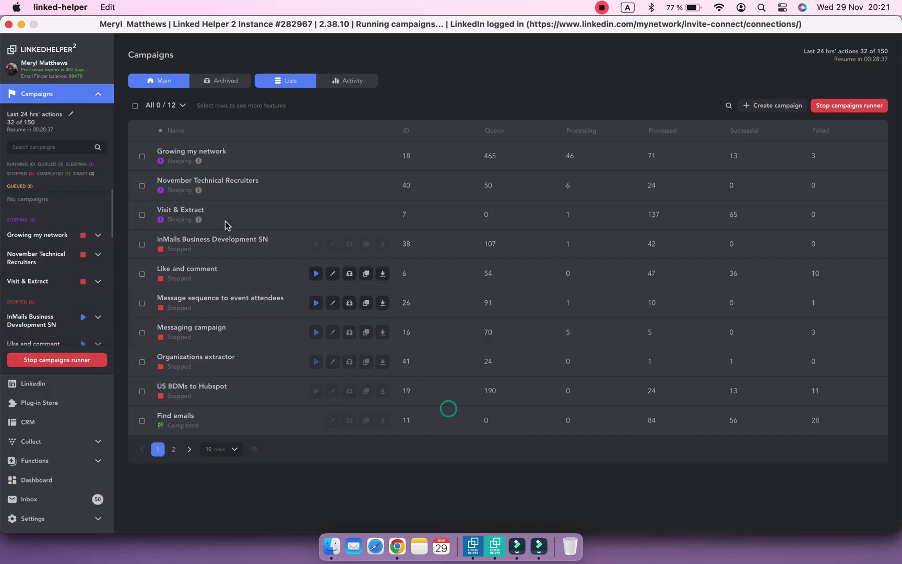
pyautogui.click(198, 220)
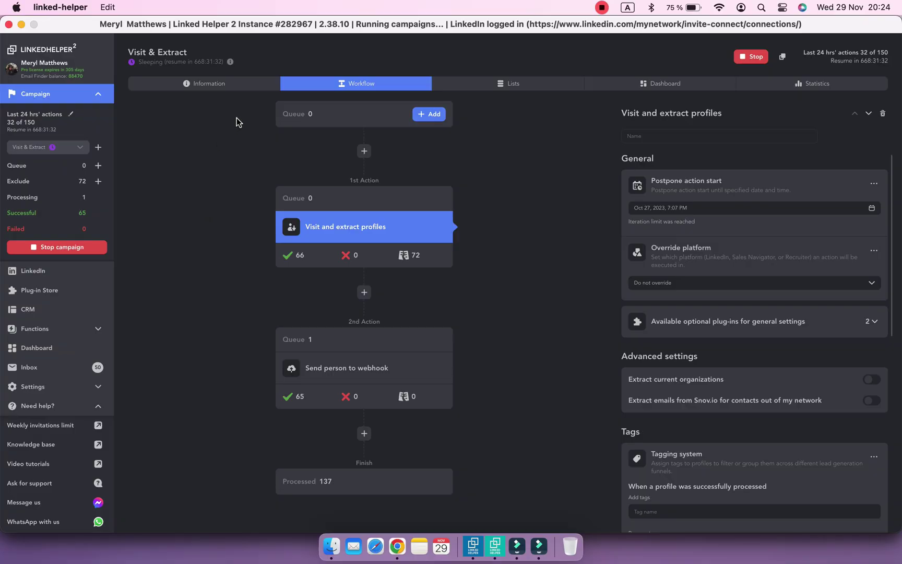
# Review Visit & Extract's sleep analysis and webhook postpone date, then start adding queue profiles.
pyautogui.click(230, 62)
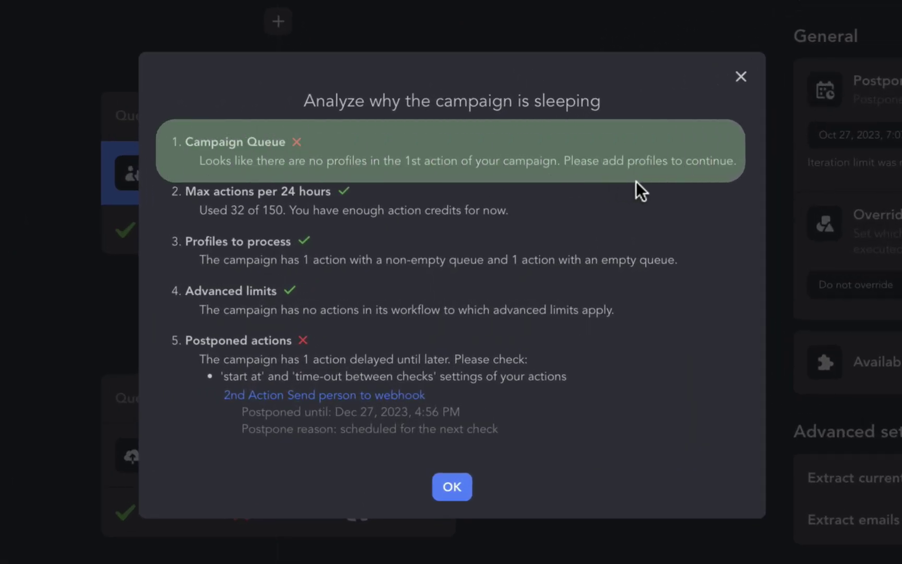
pyautogui.click(451, 486)
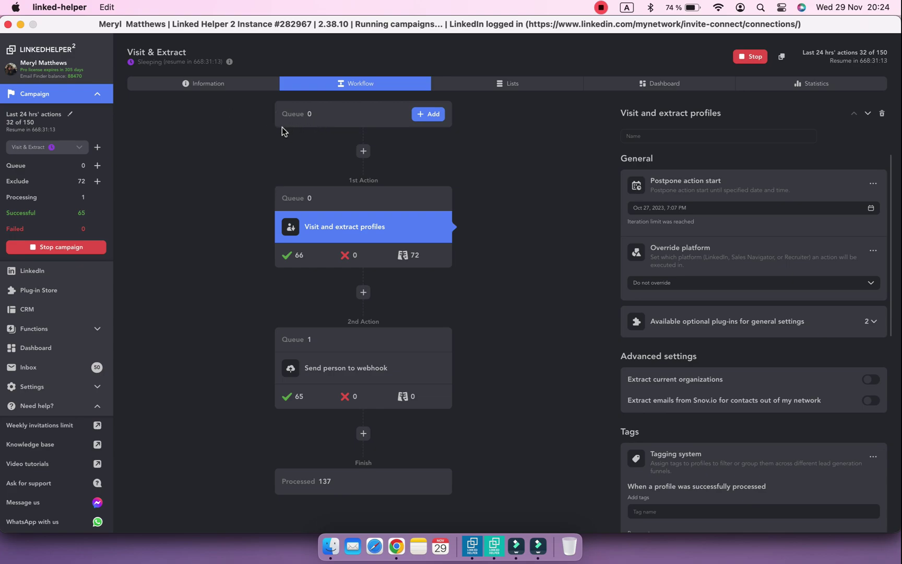
pyautogui.click(293, 377)
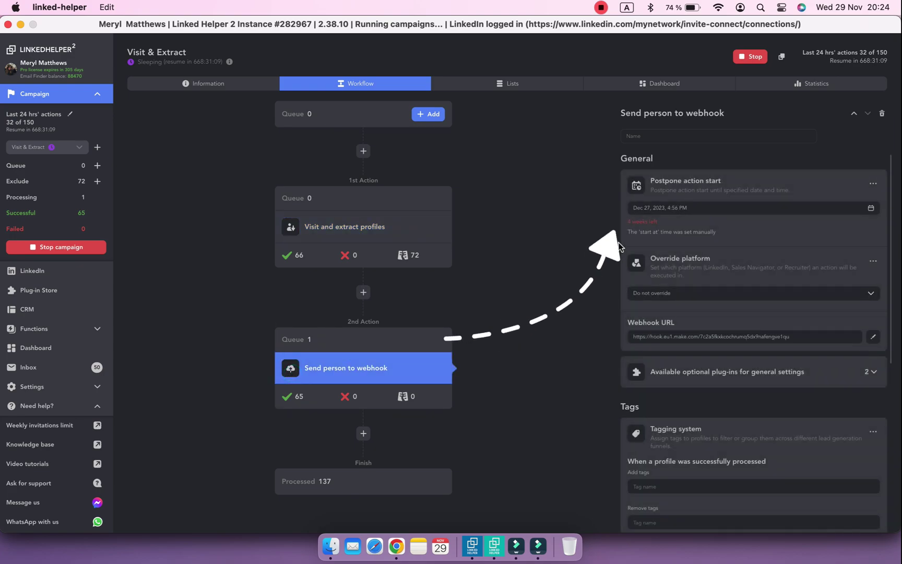
pyautogui.moveTo(362, 226)
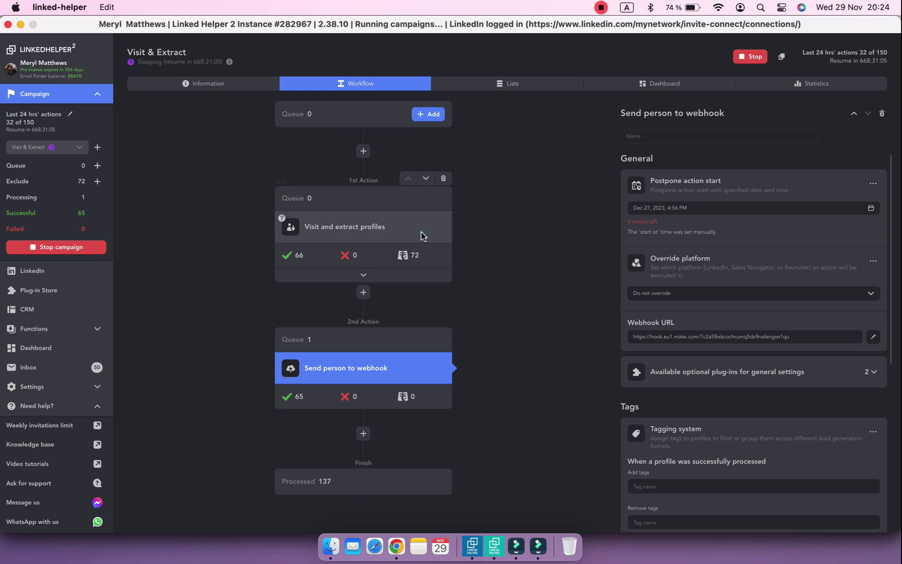
pyautogui.click(421, 233)
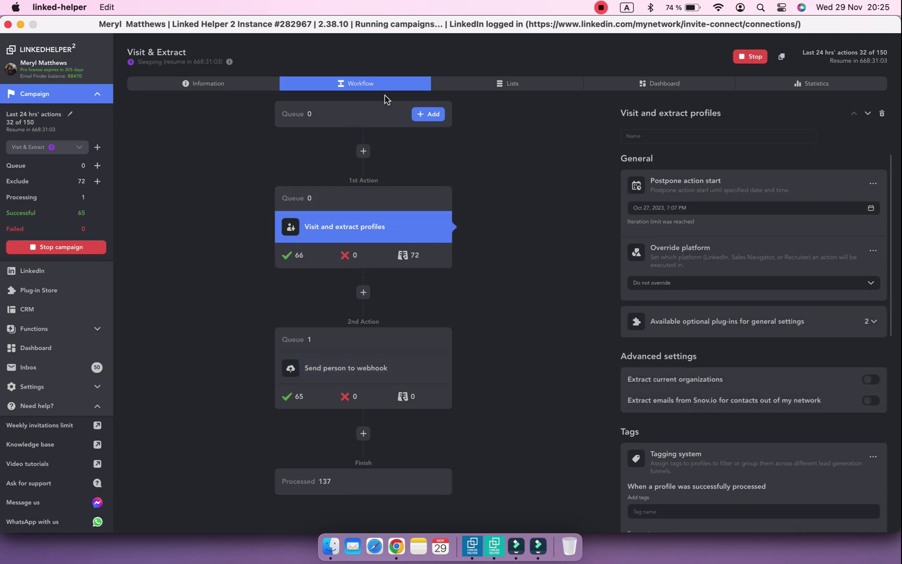
pyautogui.click(428, 114)
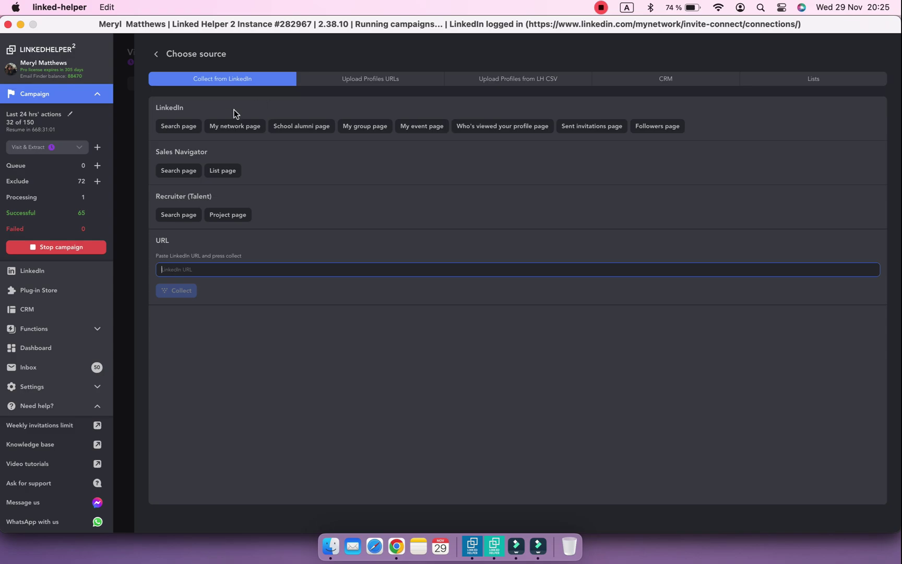
# Queue 118 profiles from the My network page and restart the Visit & Extract campaign.
pyautogui.click(235, 126)
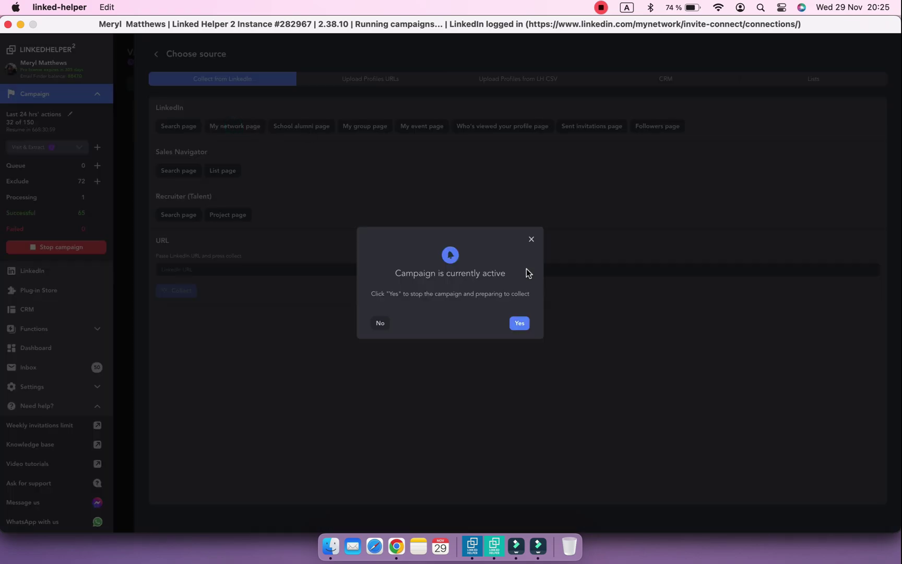
pyautogui.click(523, 326)
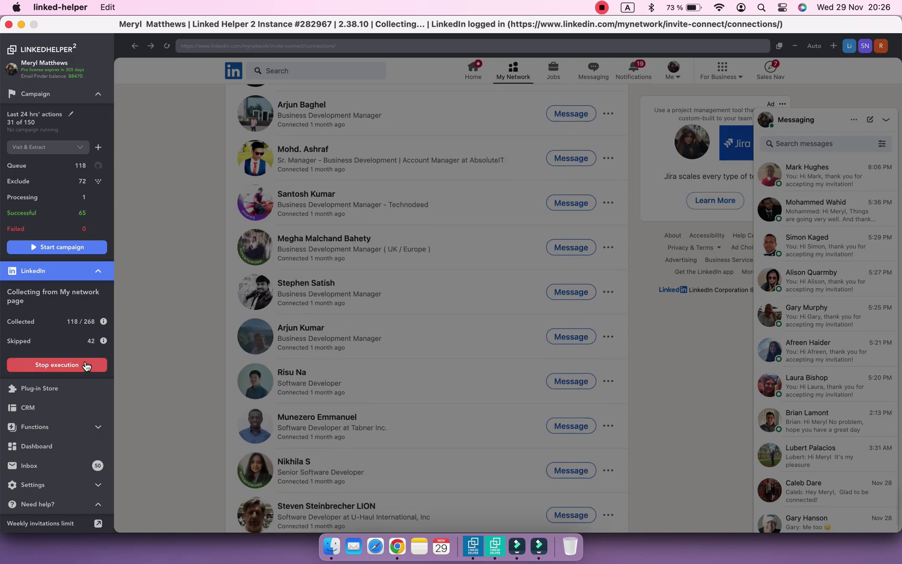
pyautogui.click(85, 367)
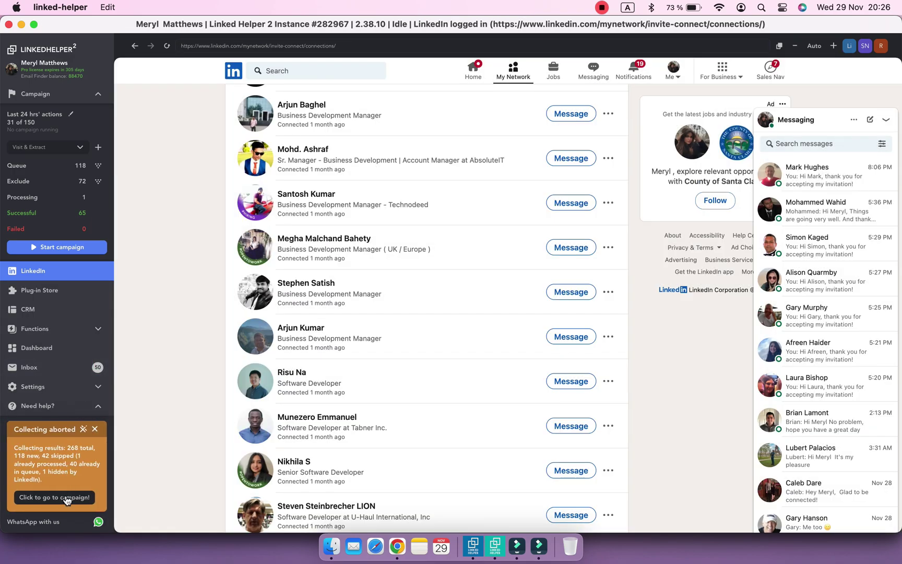
pyautogui.click(63, 499)
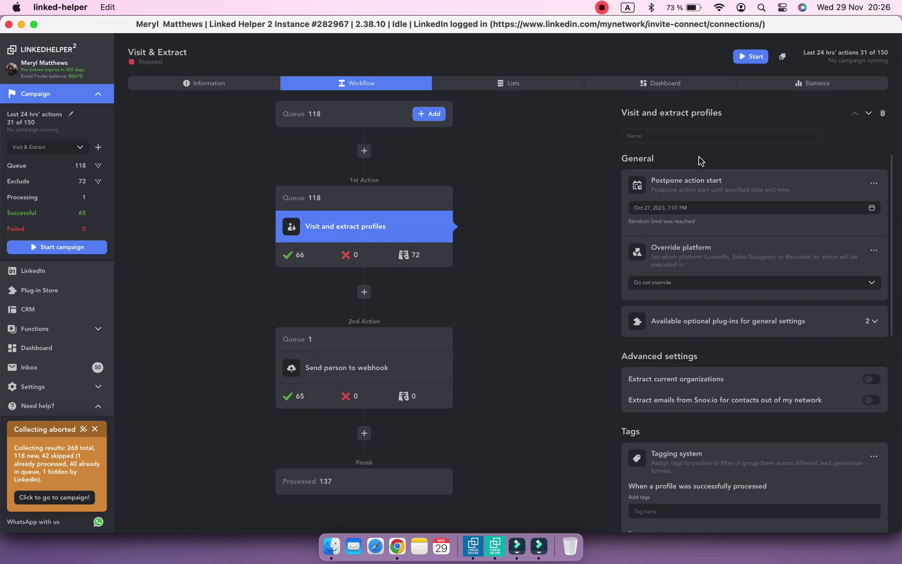
pyautogui.moveTo(750, 57)
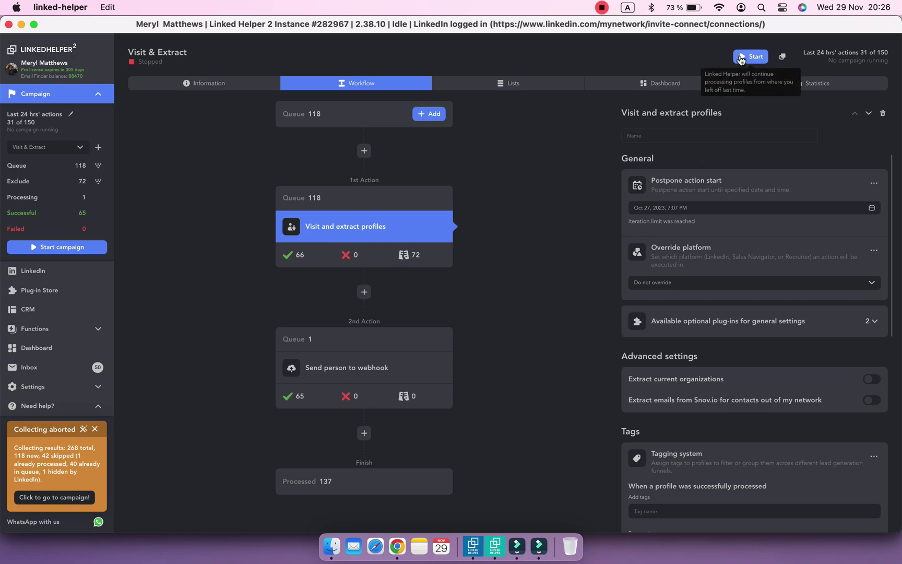
pyautogui.click(739, 59)
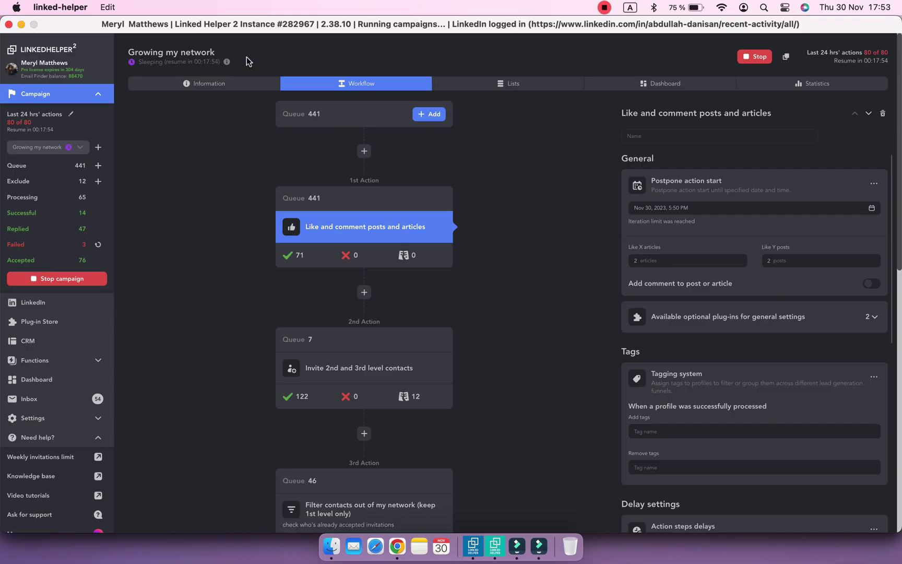
# Raise Max actions per 24 hours from 80 to 90 in Settings > Limits.
pyautogui.click(226, 61)
pyautogui.click(70, 115)
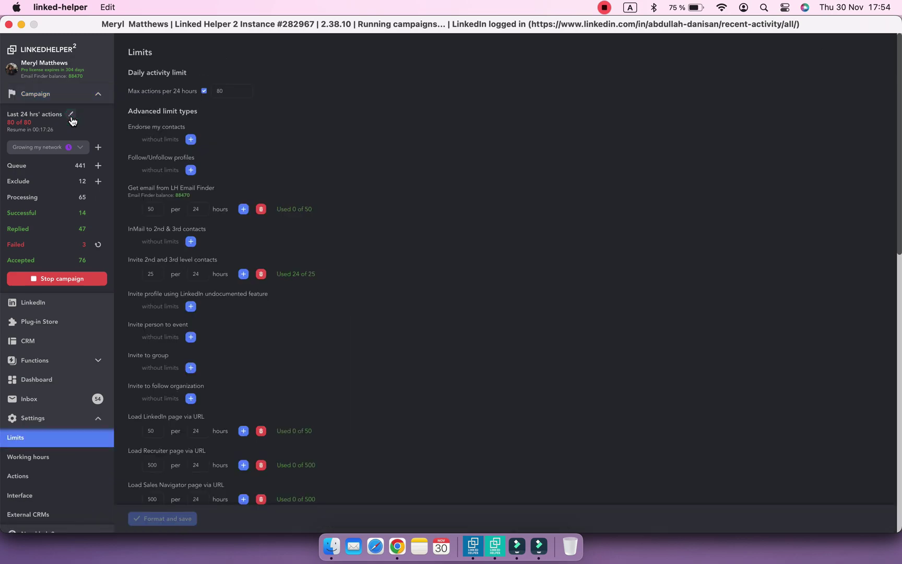
pyautogui.click(245, 93)
pyautogui.write('90')
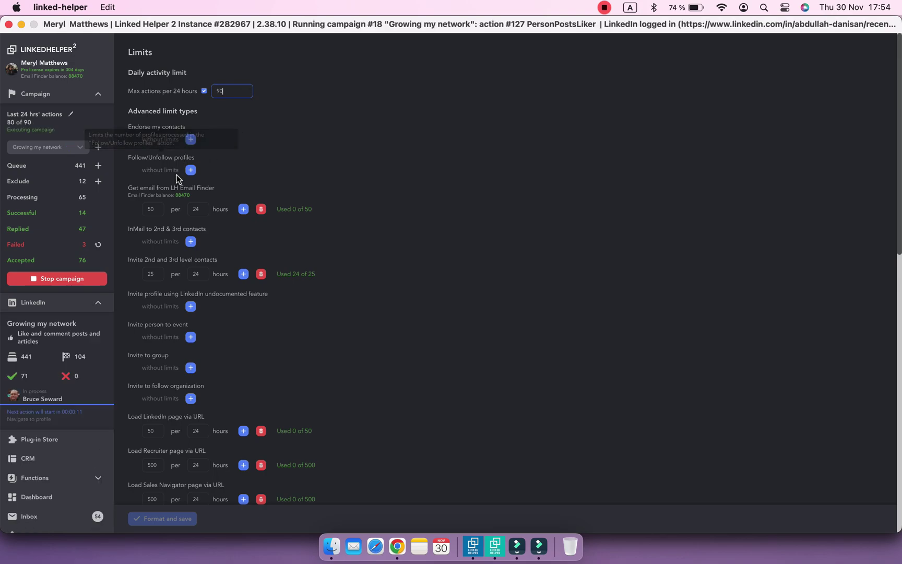
pyautogui.click(70, 95)
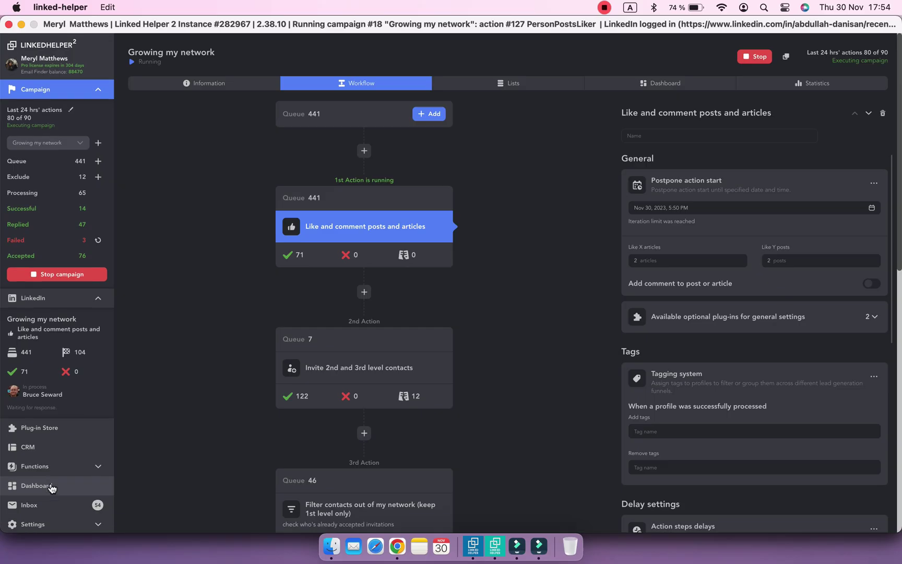
pyautogui.scroll(-3, 57, 458)
pyautogui.click(46, 450)
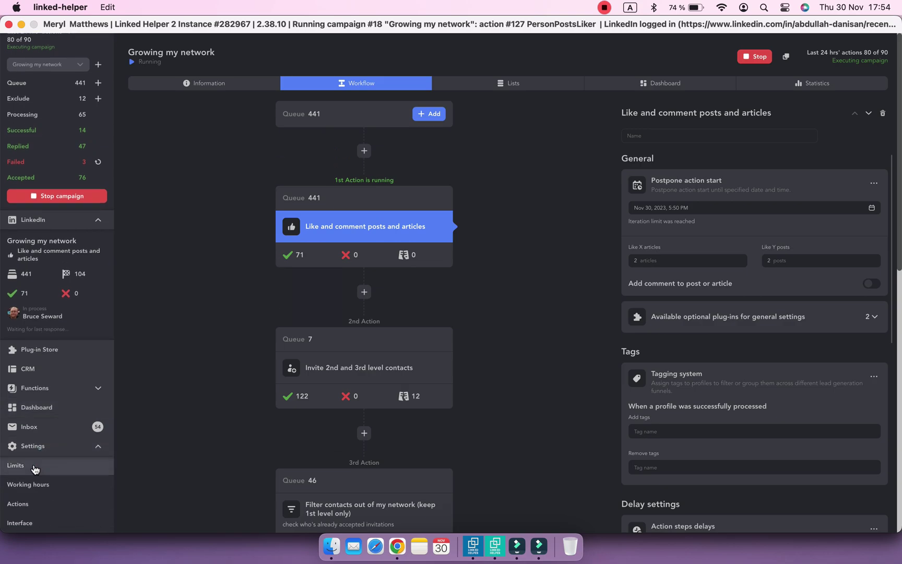
pyautogui.click(35, 465)
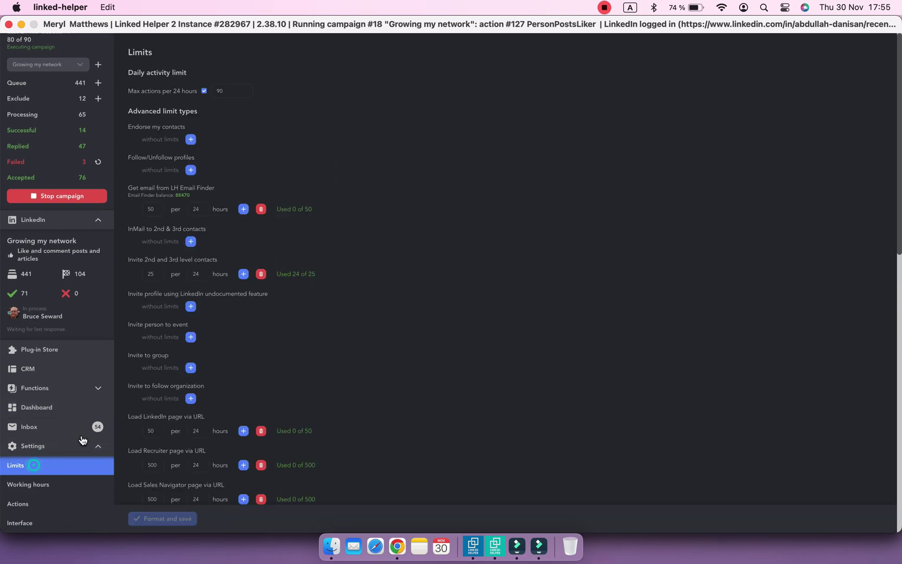
pyautogui.click(250, 93)
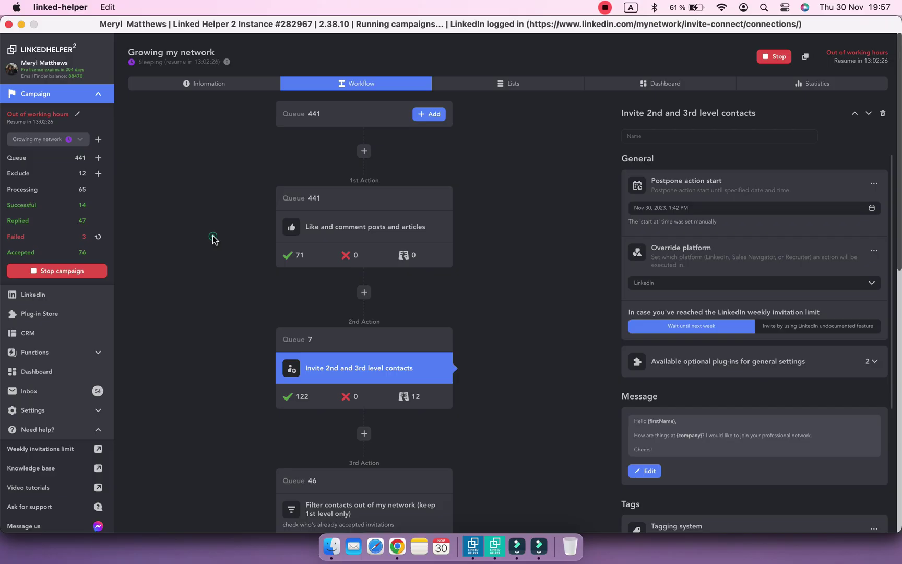
# Change Thursday's working hours to end at 21:00 instead of 19:00 and save.
pyautogui.click(228, 64)
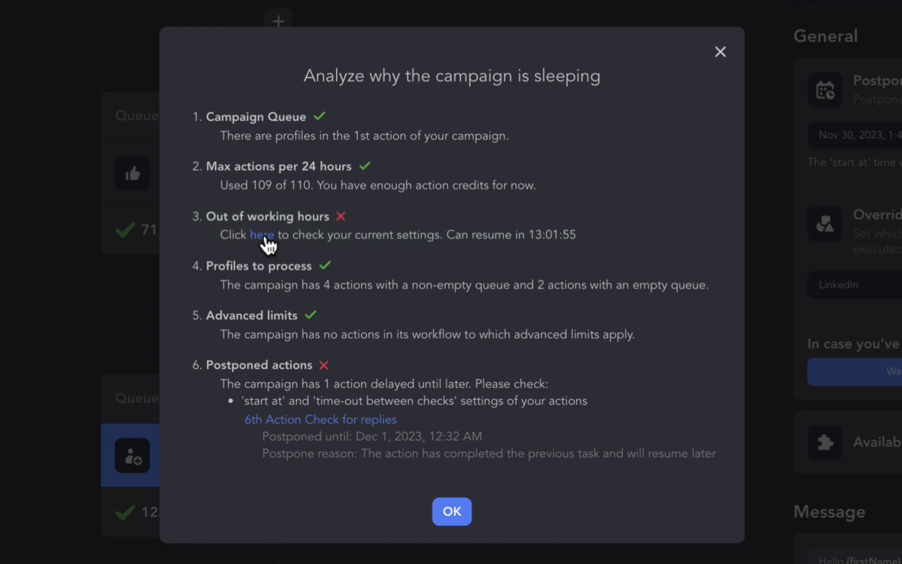
pyautogui.click(262, 235)
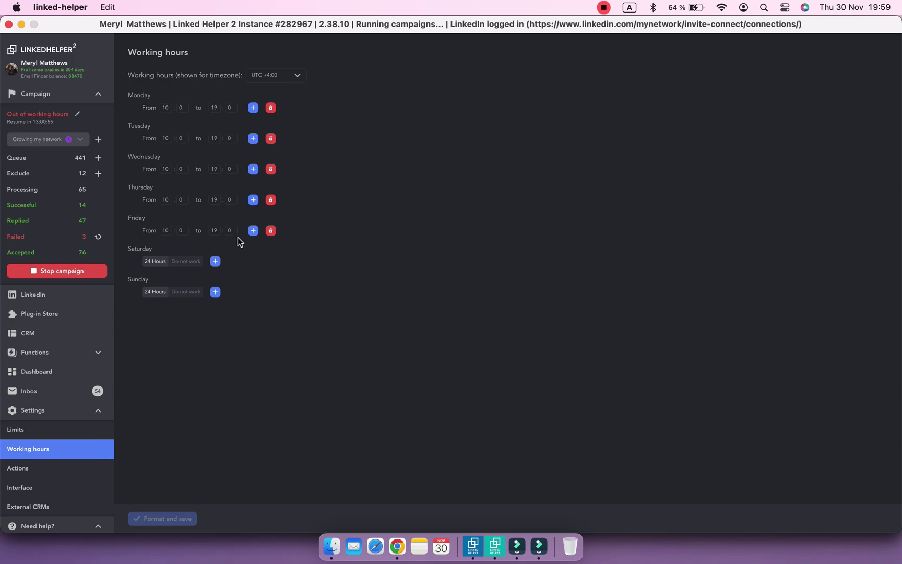
pyautogui.doubleClick(215, 199)
pyautogui.write('2')
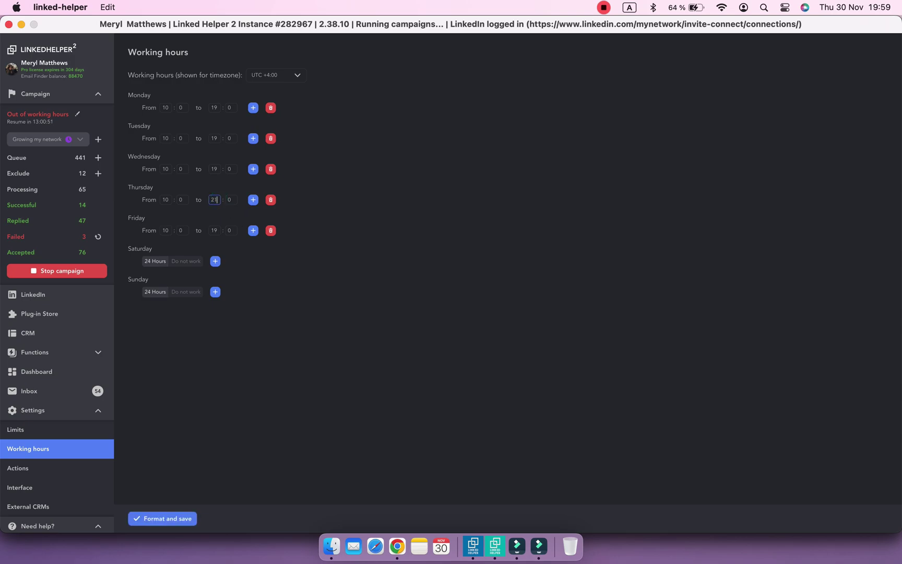
pyautogui.click(162, 518)
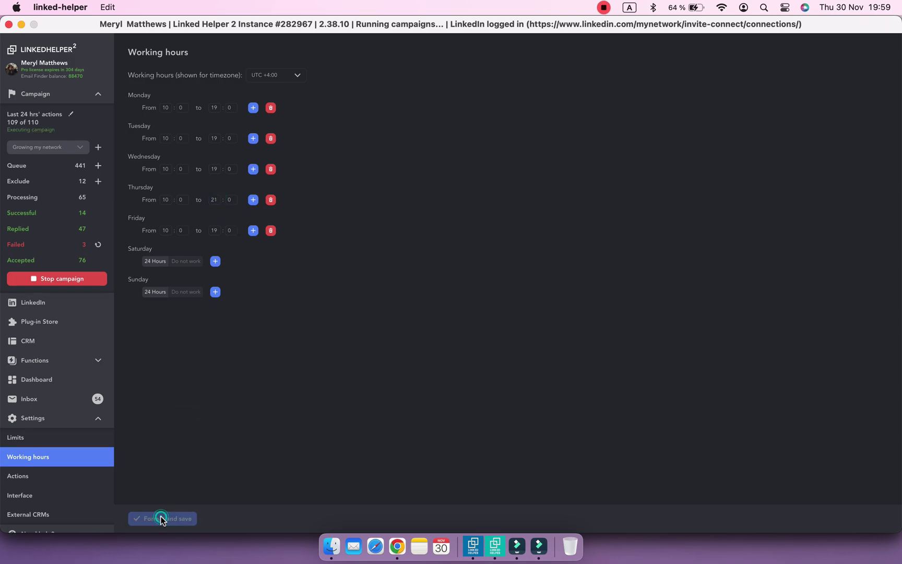
pyautogui.click(79, 303)
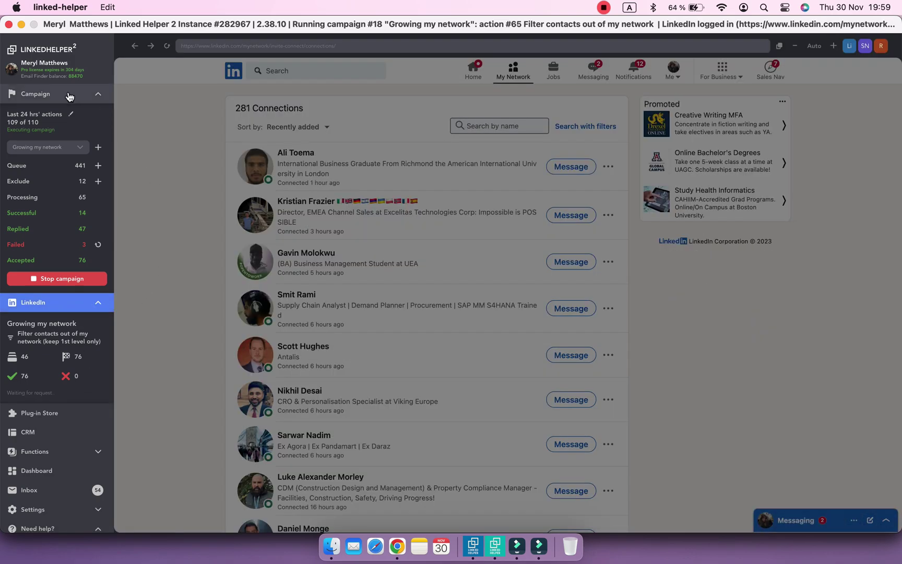
pyautogui.click(35, 94)
pyautogui.scroll(-2, 176, 351)
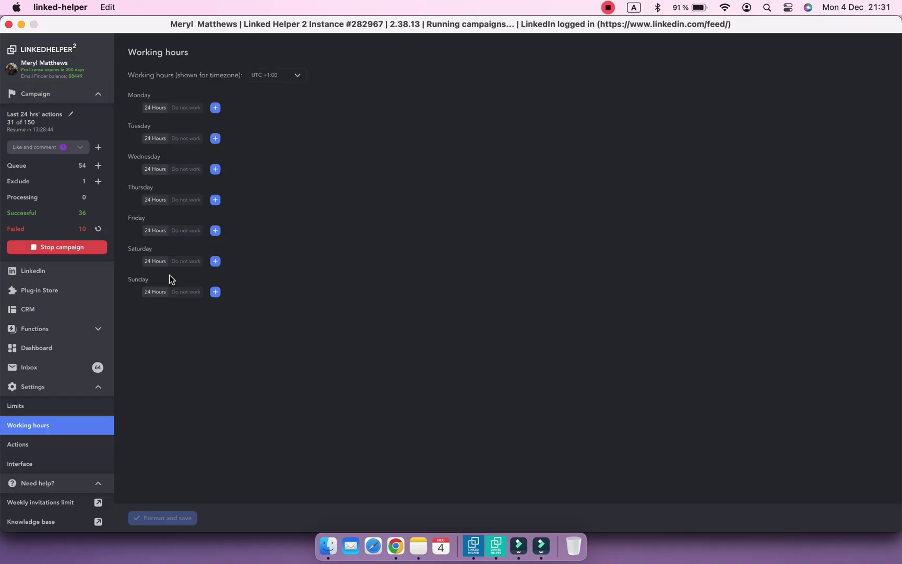
# Set the Like and comment action's Monday working hours to end at 20:00 and save.
pyautogui.click(64, 147)
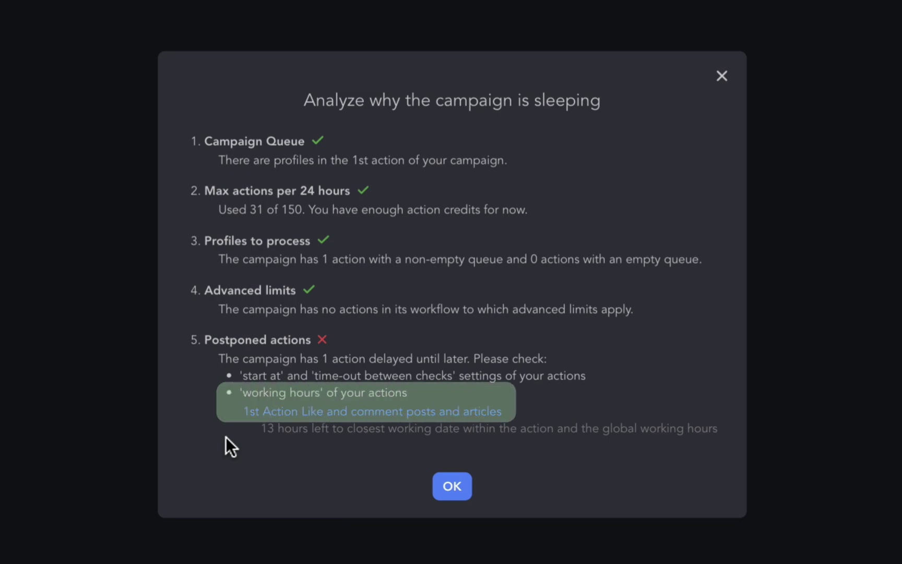
pyautogui.click(373, 411)
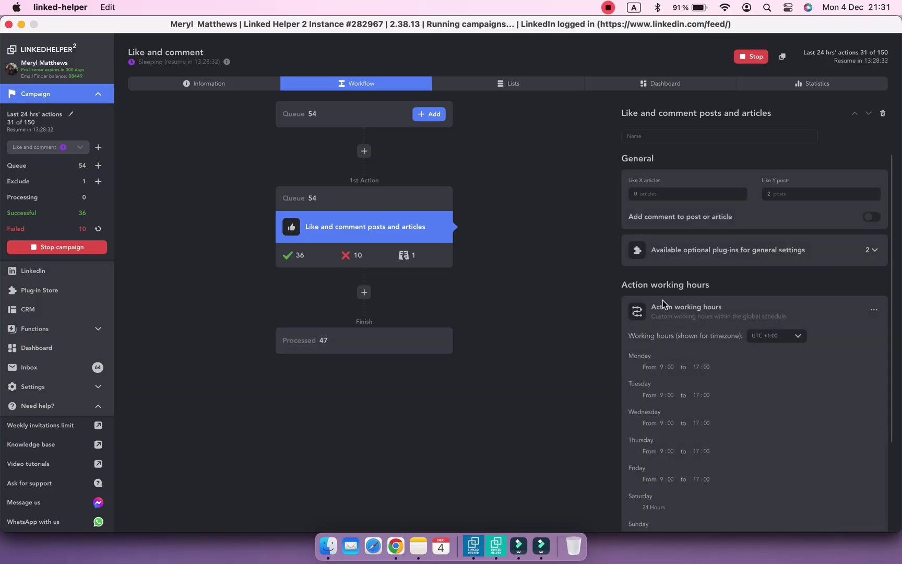
pyautogui.scroll(-5, 663, 300)
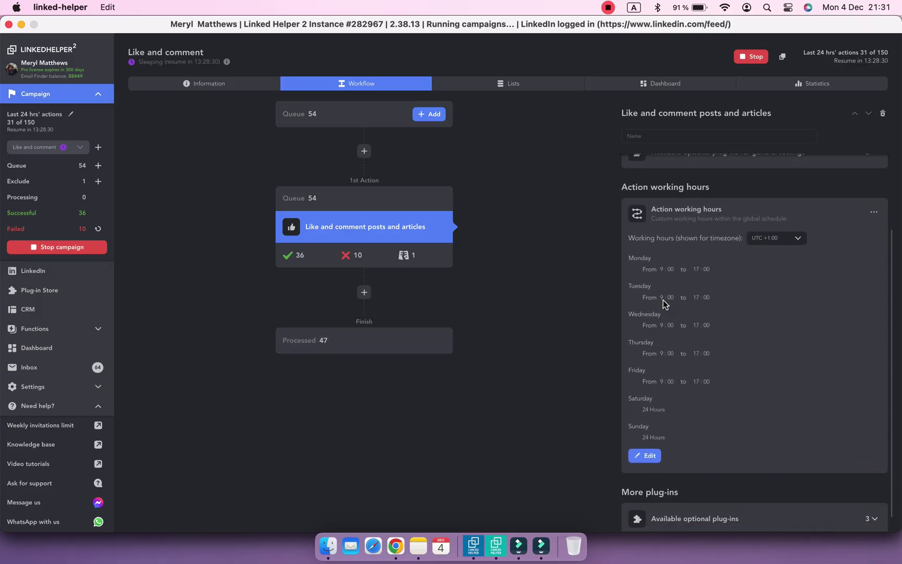
pyautogui.scroll(-5, 665, 303)
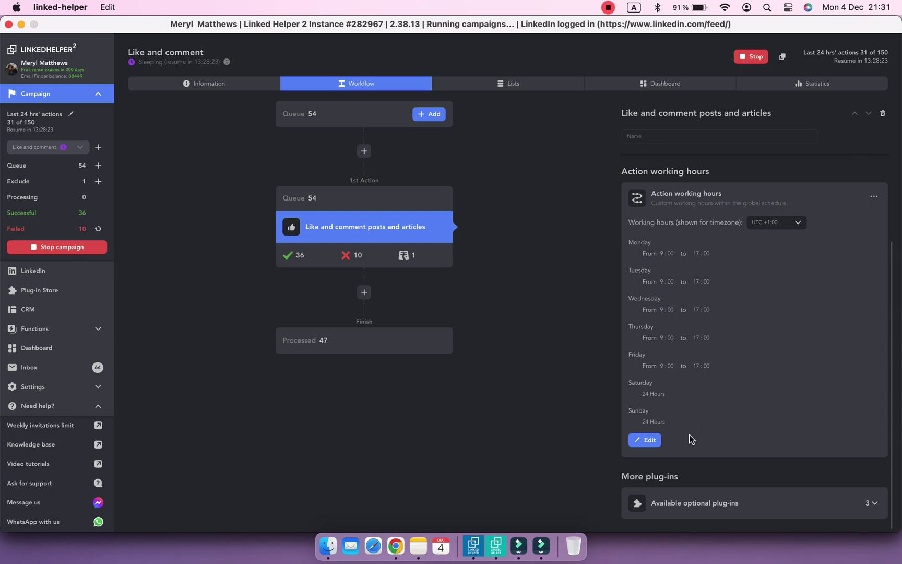
pyautogui.click(649, 443)
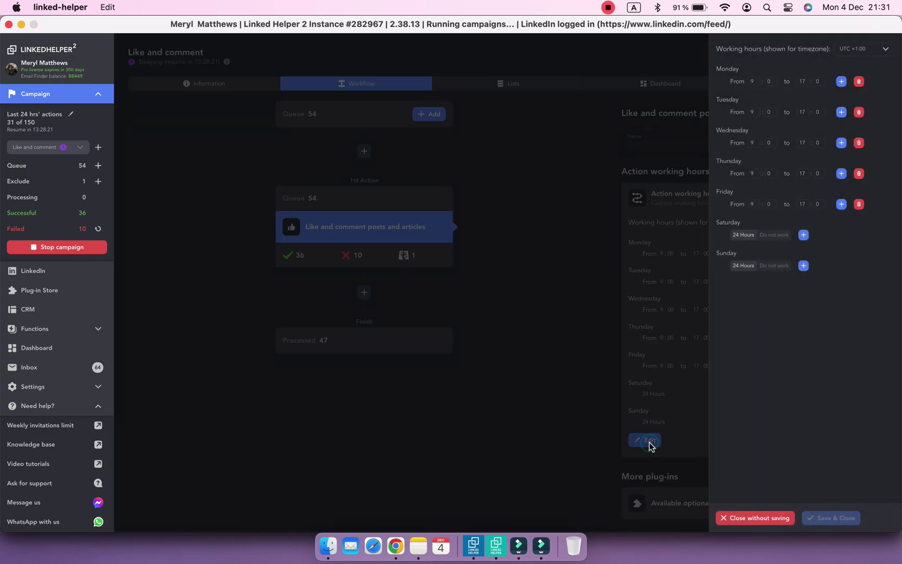
pyautogui.doubleClick(803, 81)
pyautogui.write('20')
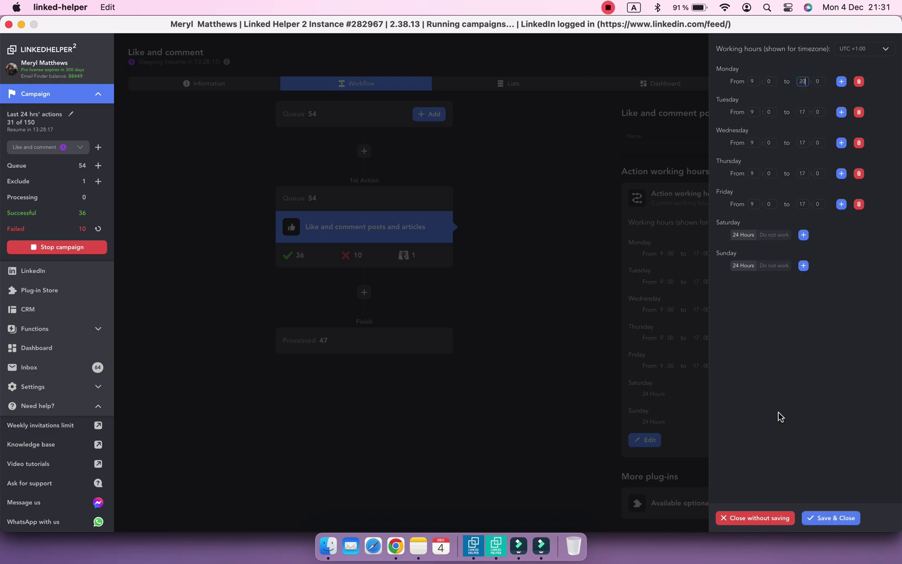
pyautogui.click(822, 518)
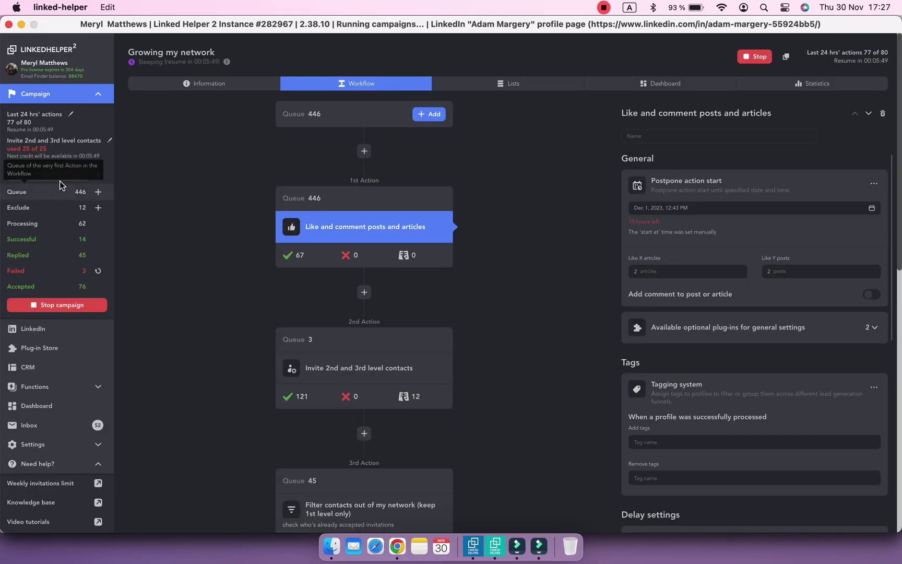
pyautogui.moveTo(69, 174)
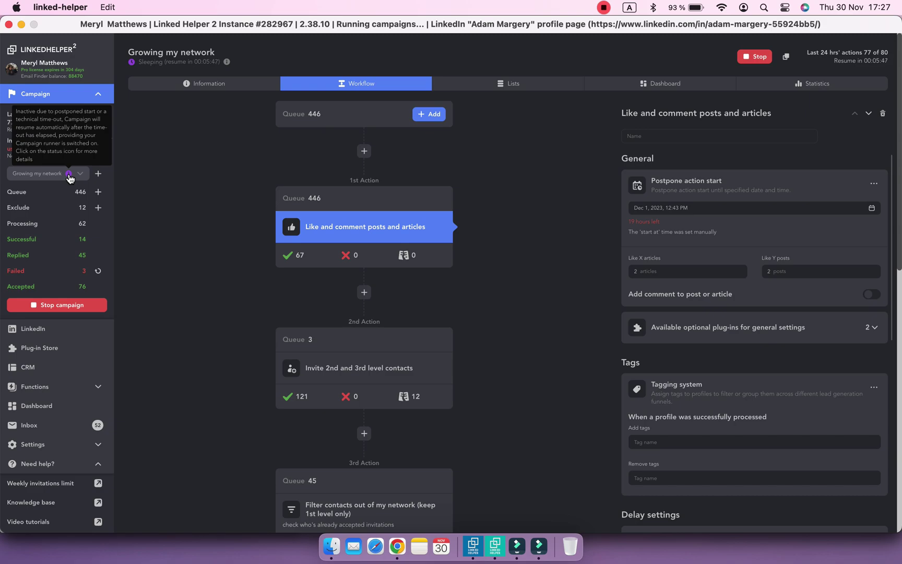
# Raise the Invite 2nd and 3rd level contacts limit from 25 to 27 per day.
pyautogui.click(69, 173)
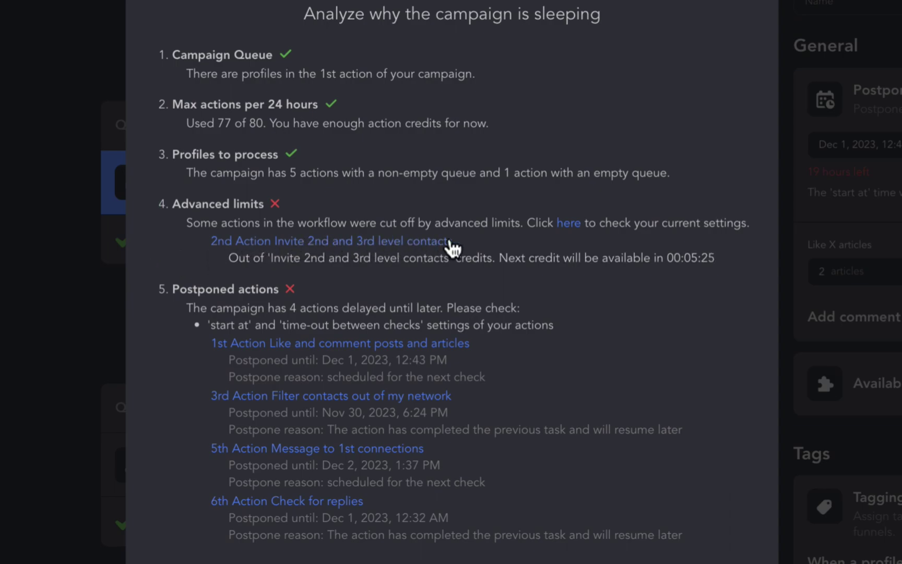
pyautogui.click(578, 227)
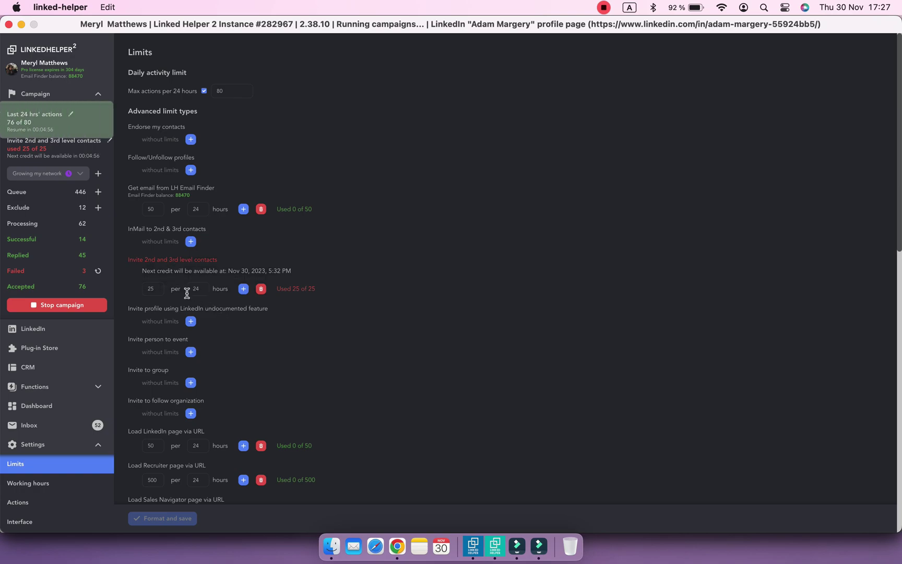
pyautogui.doubleClick(151, 288)
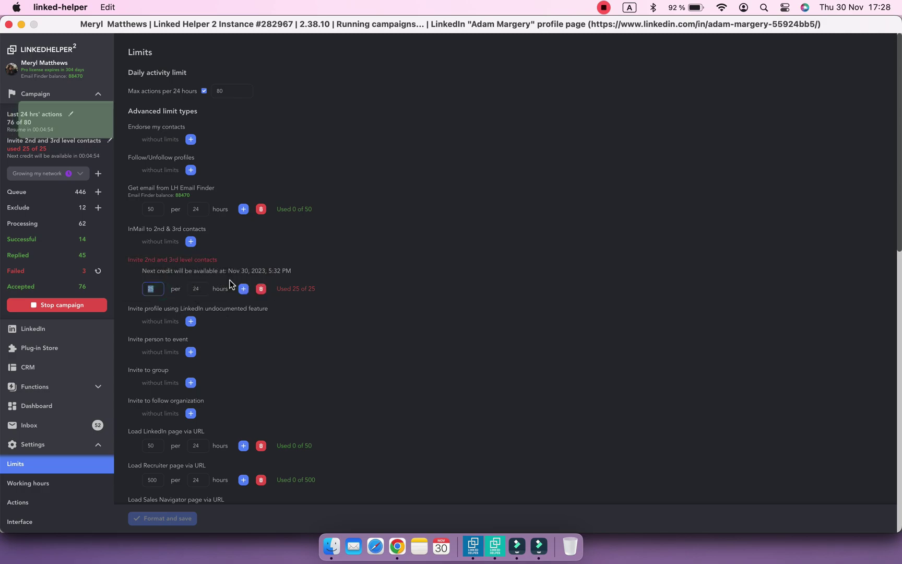
pyautogui.write('2')
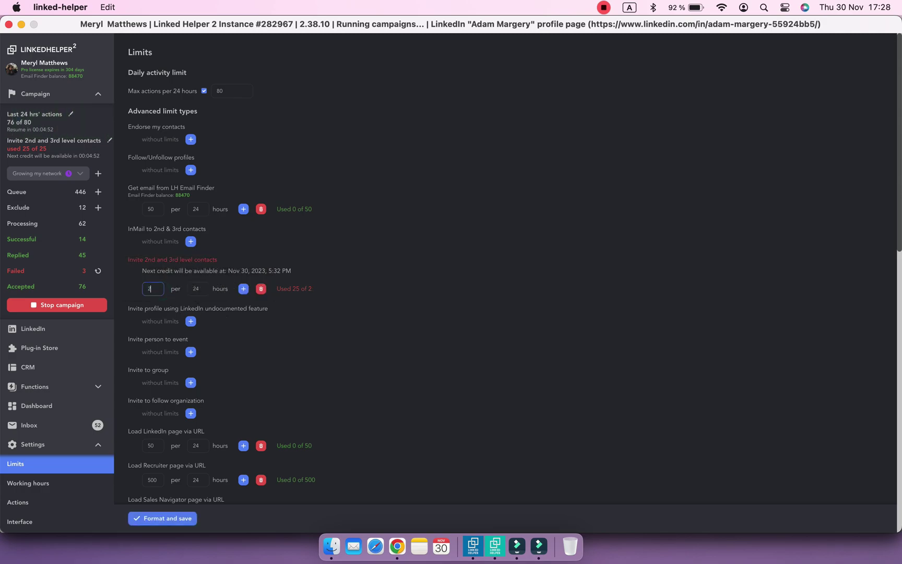
pyautogui.click(169, 517)
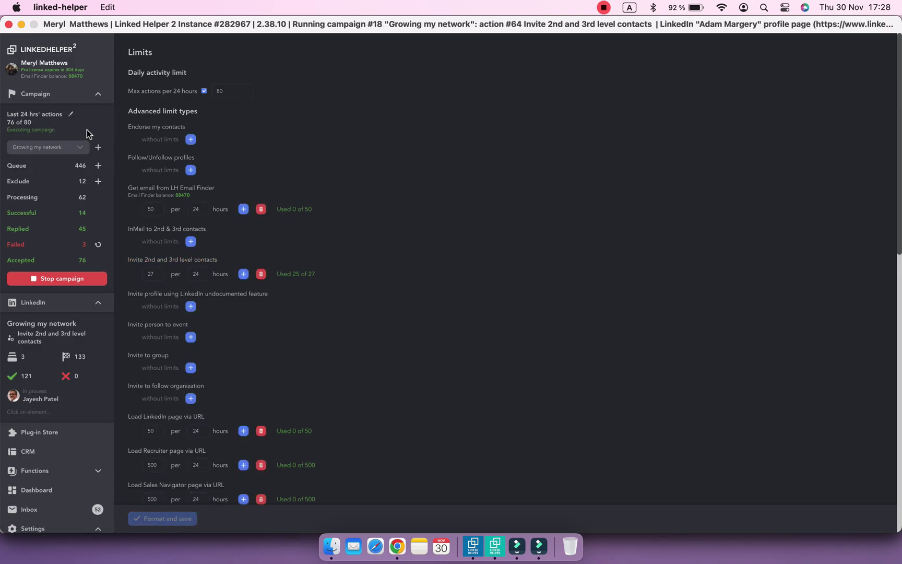
pyautogui.click(66, 93)
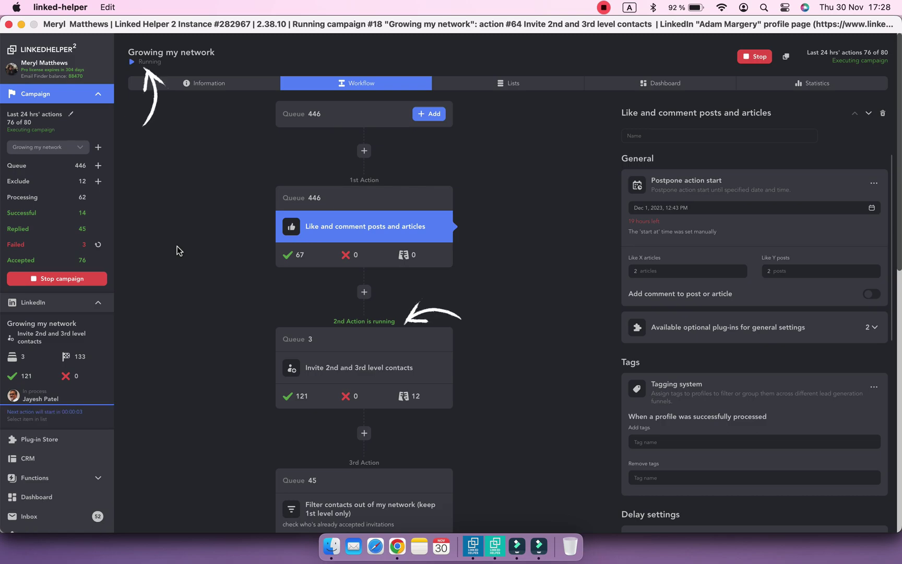
pyautogui.click(58, 304)
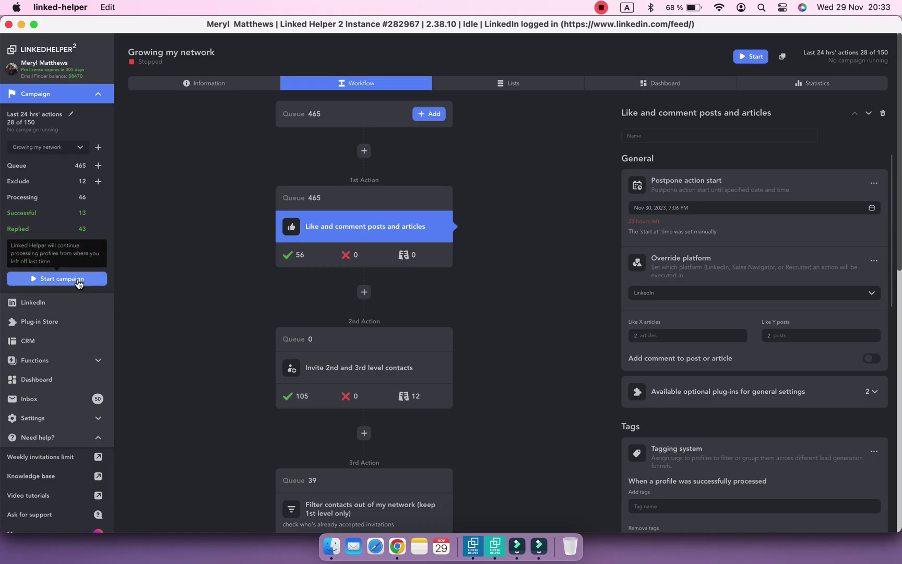
# Start Growing my network, keep the 1st action's Nov 30 start, and open Filter contacts' settings.
pyautogui.click(77, 277)
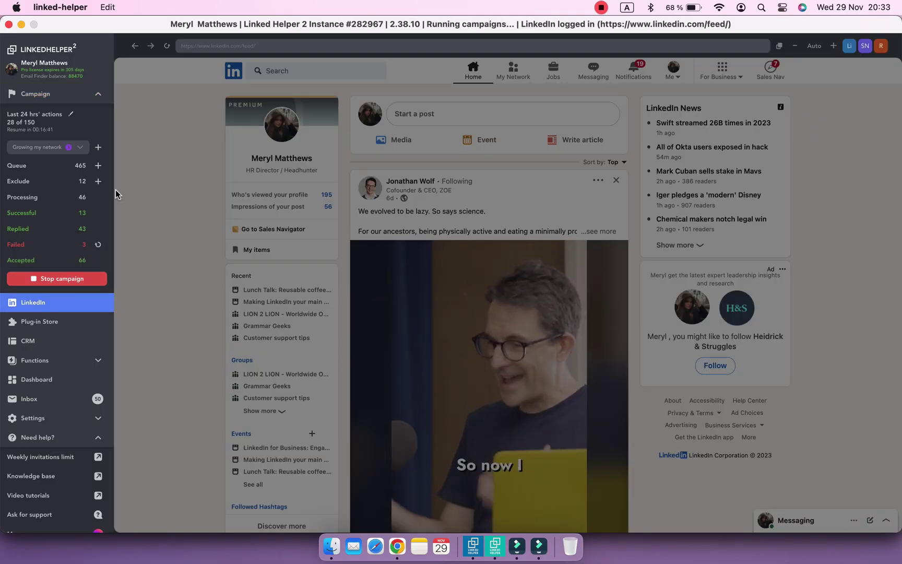
pyautogui.click(68, 147)
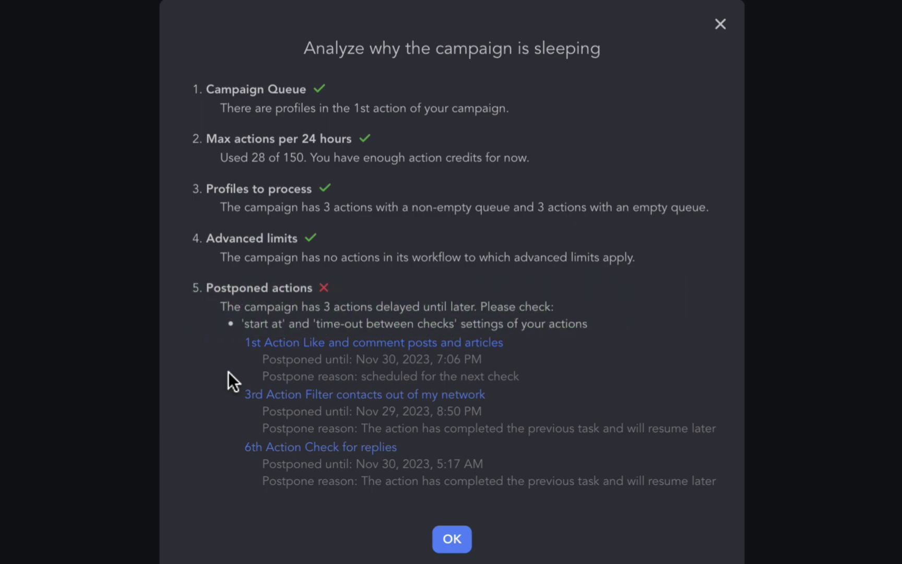
pyautogui.click(486, 342)
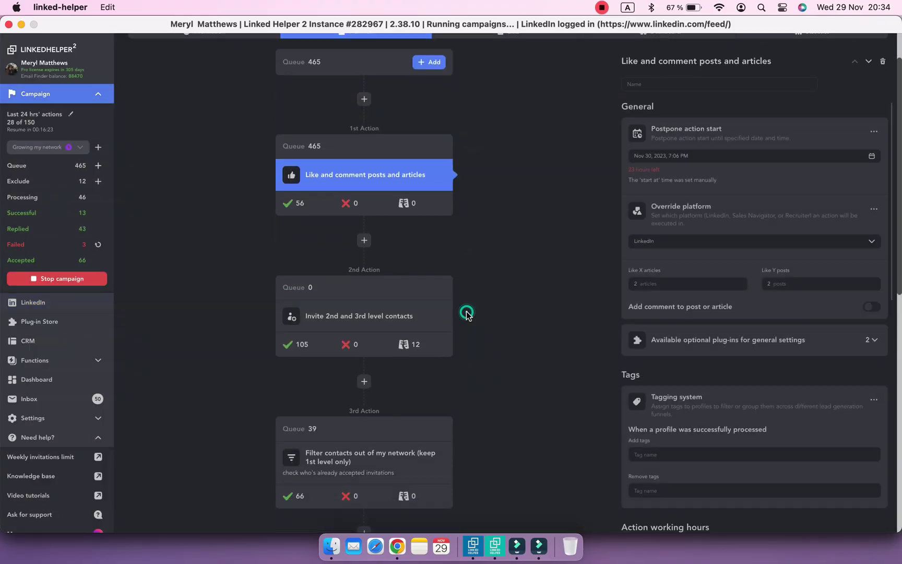
pyautogui.scroll(5, 466, 312)
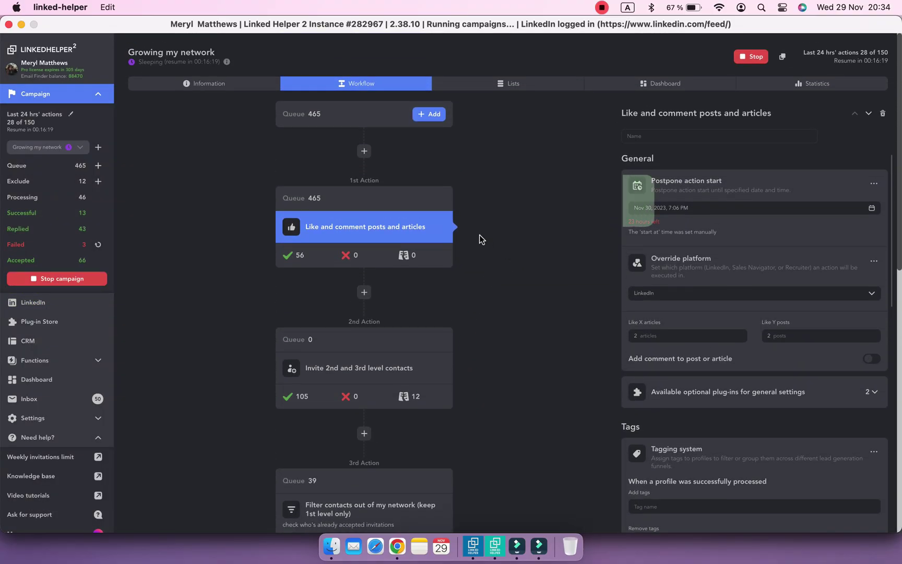
pyautogui.moveTo(754, 152)
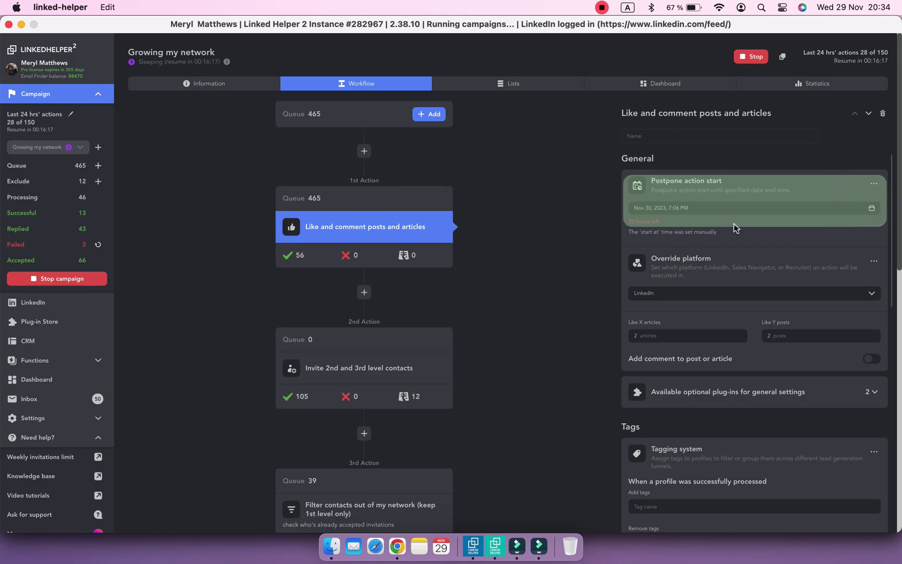
pyautogui.click(737, 208)
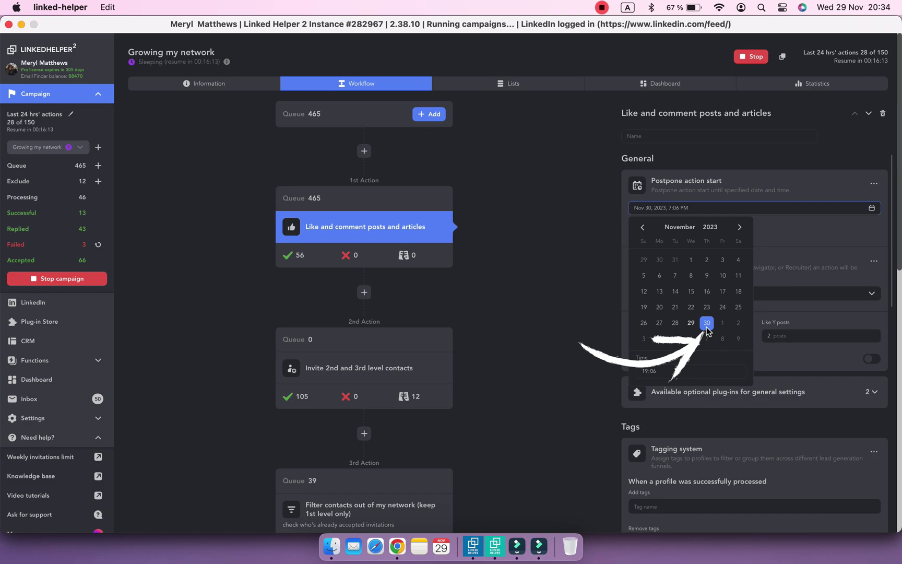
pyautogui.click(555, 323)
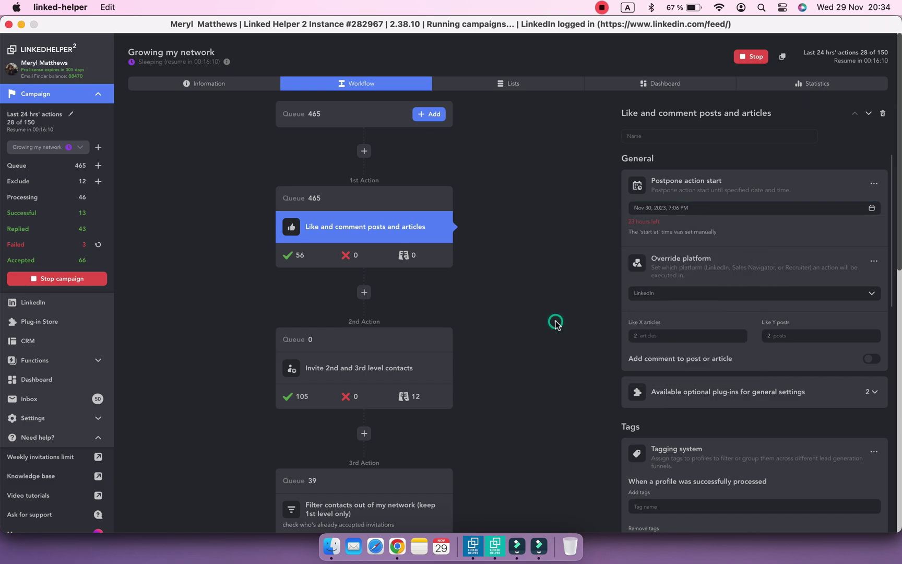
pyautogui.click(226, 62)
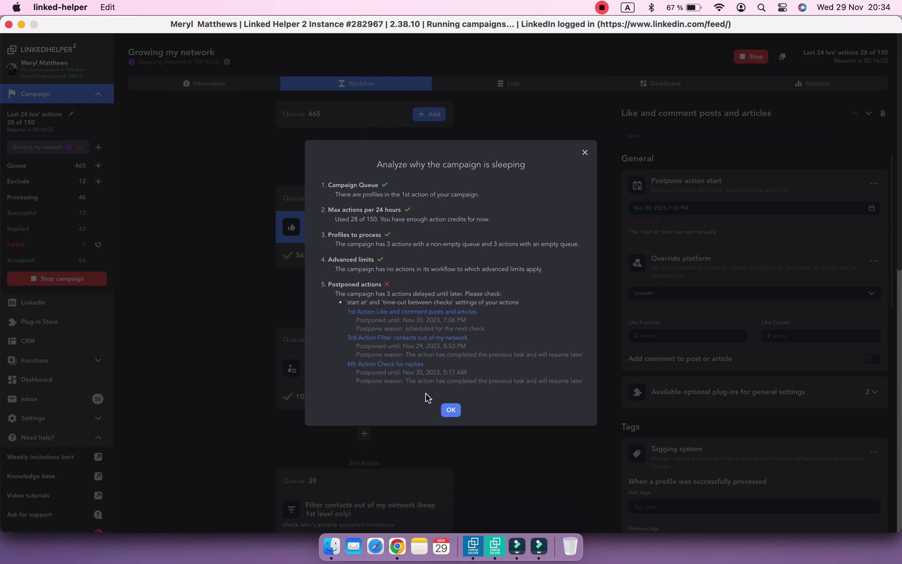
pyautogui.click(444, 339)
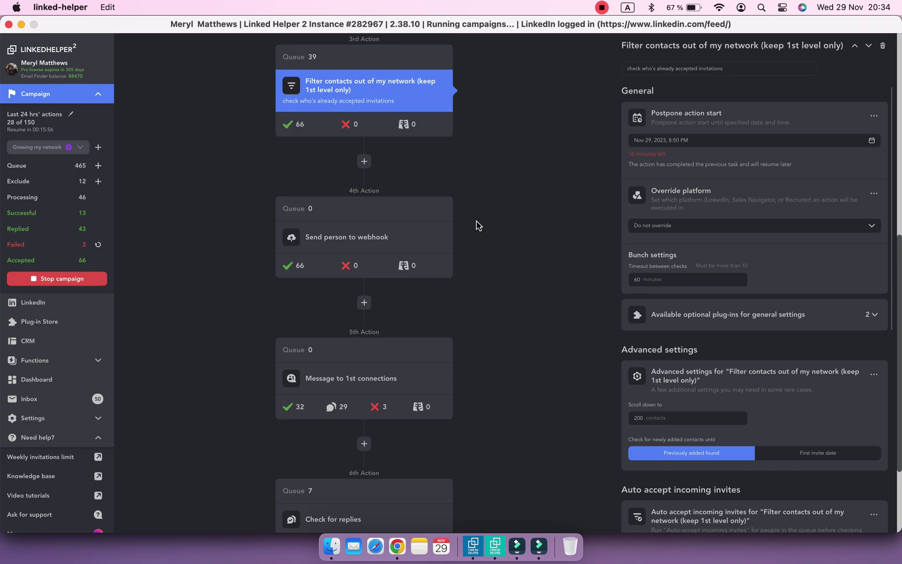
pyautogui.scroll(3, 477, 221)
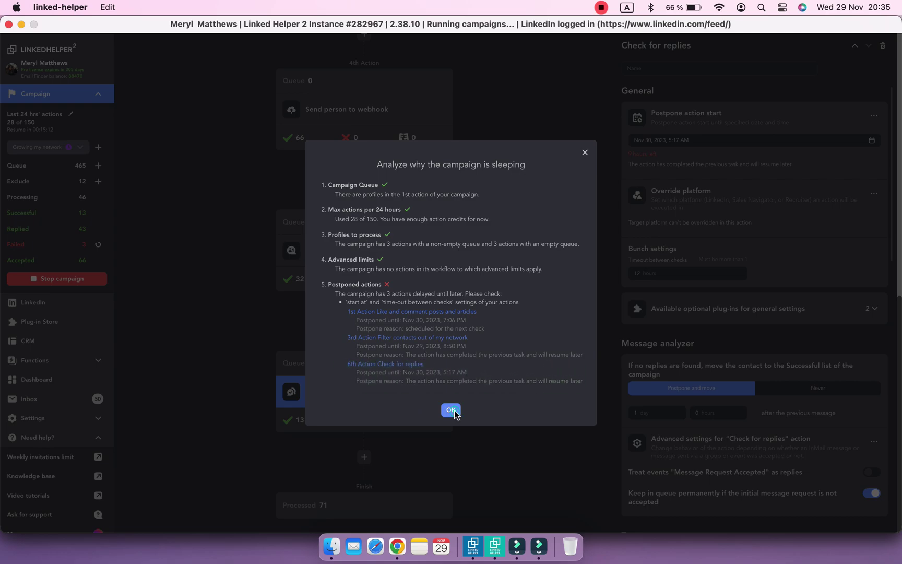
# Close the sleep analysis to view Check for replies, postponed until Nov 30, 5:17 AM.
pyautogui.click(455, 412)
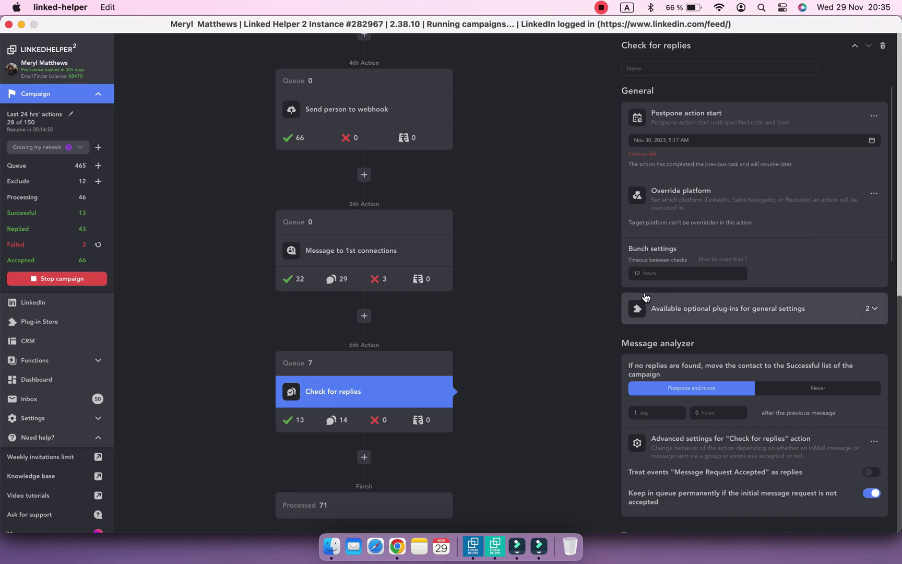
pyautogui.scroll(5, 494, 243)
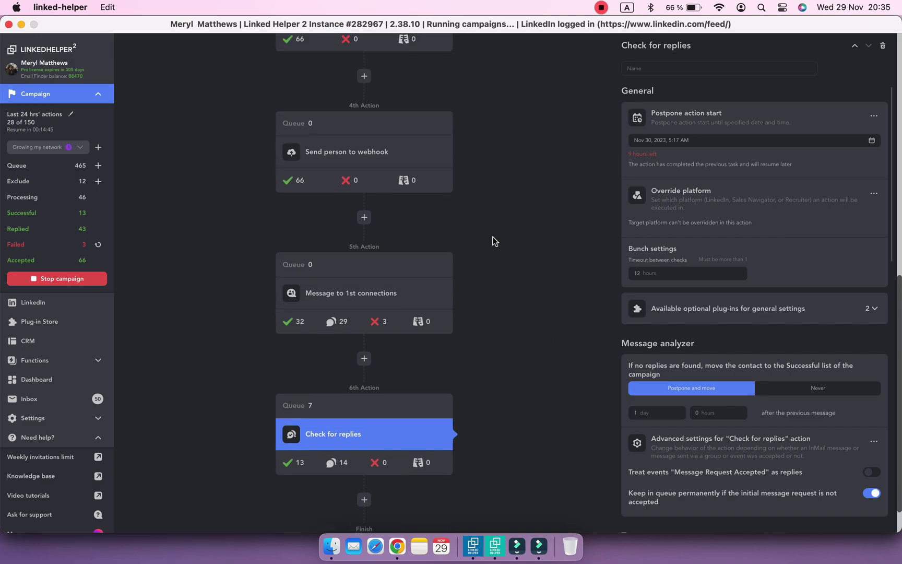
pyautogui.scroll(5, 494, 244)
pyautogui.scroll(4, 482, 393)
pyautogui.scroll(4, 482, 393)
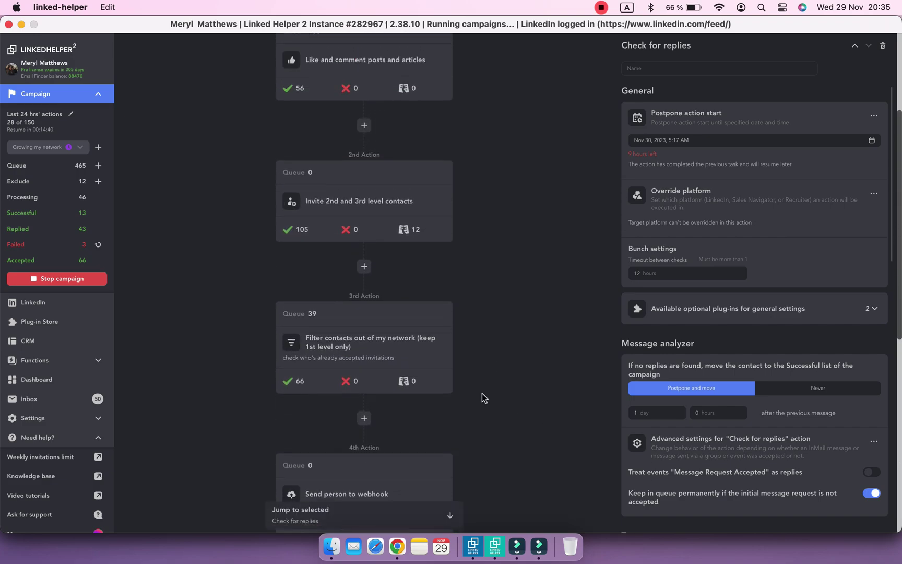
pyautogui.scroll(3, 482, 393)
pyautogui.scroll(3, 482, 394)
pyautogui.scroll(1, 481, 393)
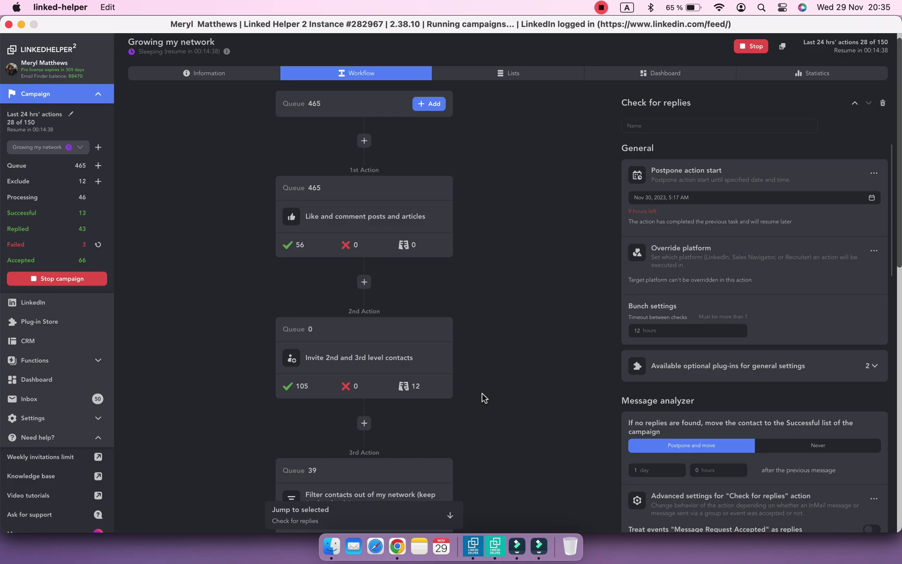
pyautogui.scroll(1, 482, 393)
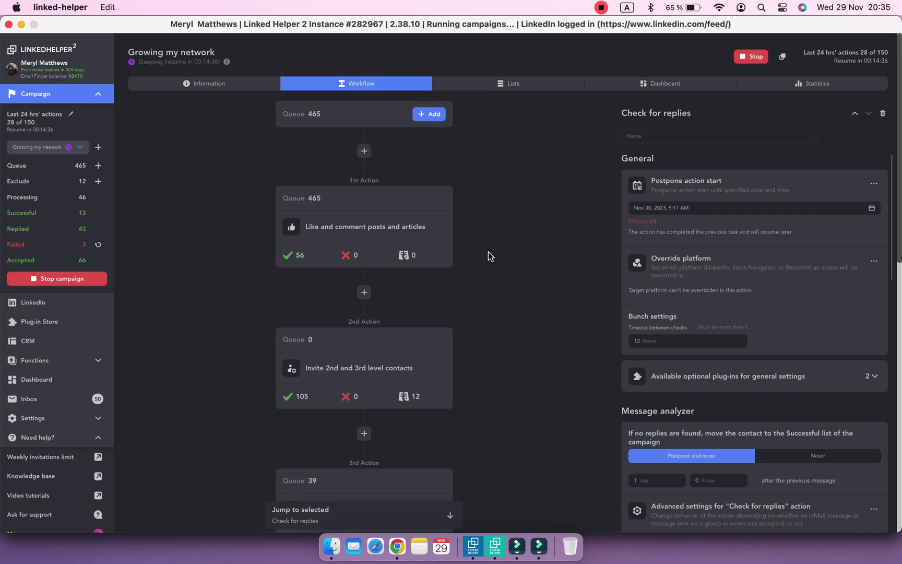
# Move the Like and comment action's start date back to Nov 28, 2023, then watch it on LinkedIn.
pyautogui.click(437, 227)
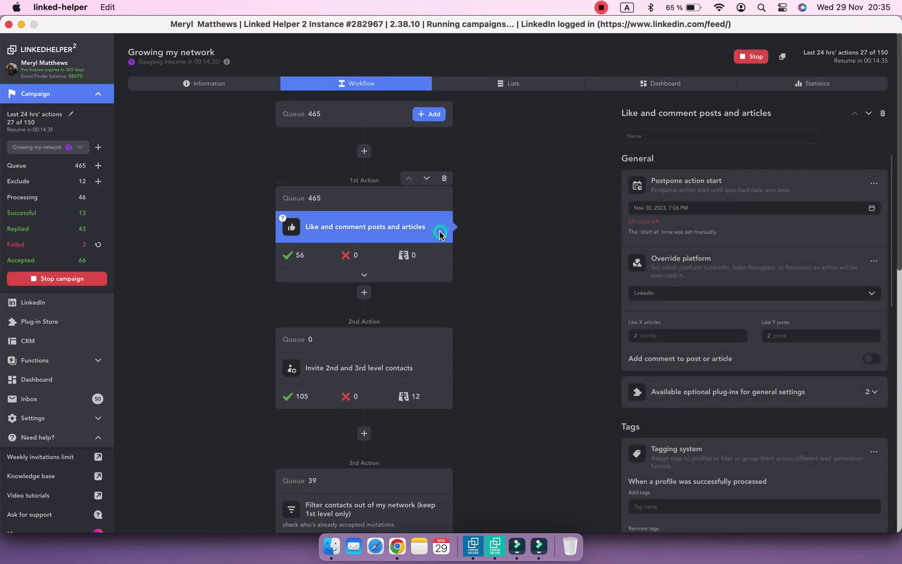
pyautogui.click(651, 208)
pyautogui.click(675, 322)
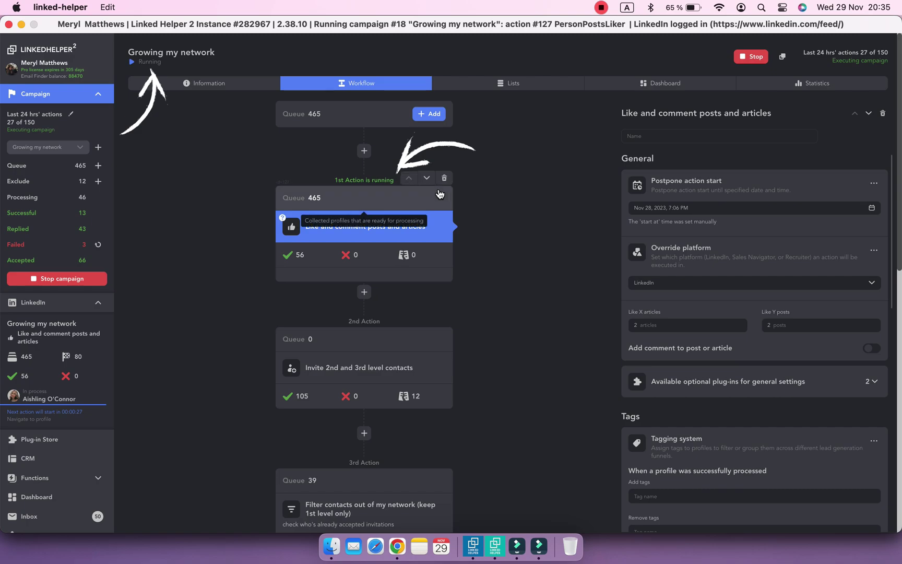
pyautogui.click(58, 308)
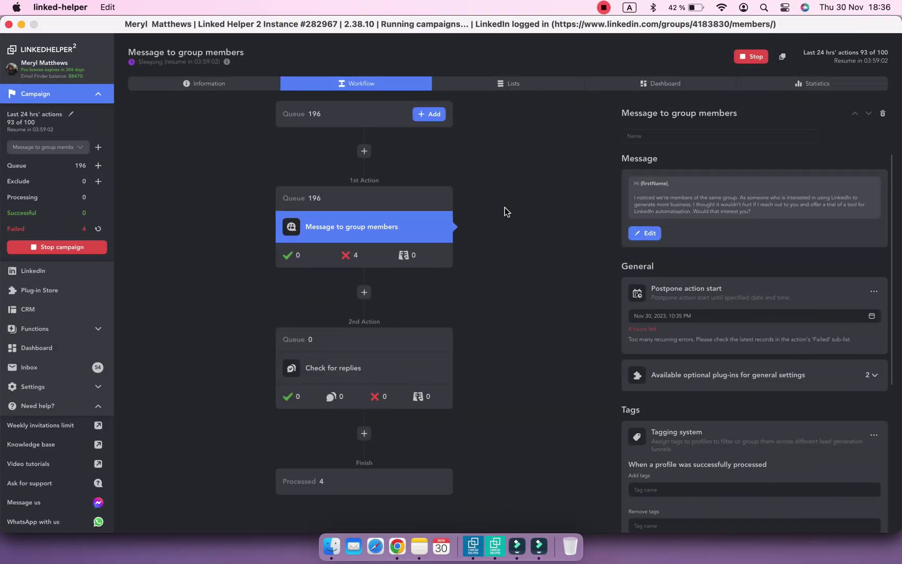
# Read the sleeping analysis, check the four failed profiles lacking Group ID, and view the 196-profile queue.
pyautogui.click(226, 62)
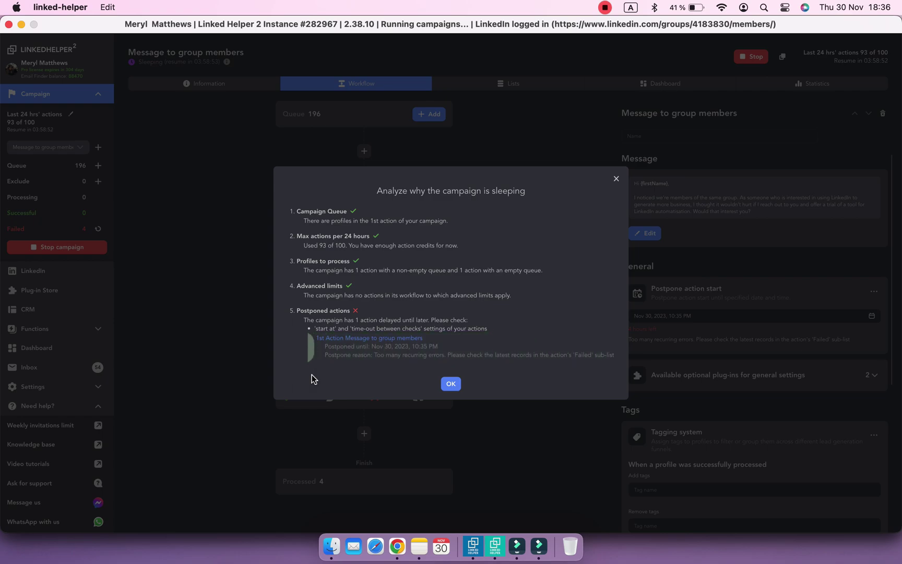
pyautogui.click(447, 386)
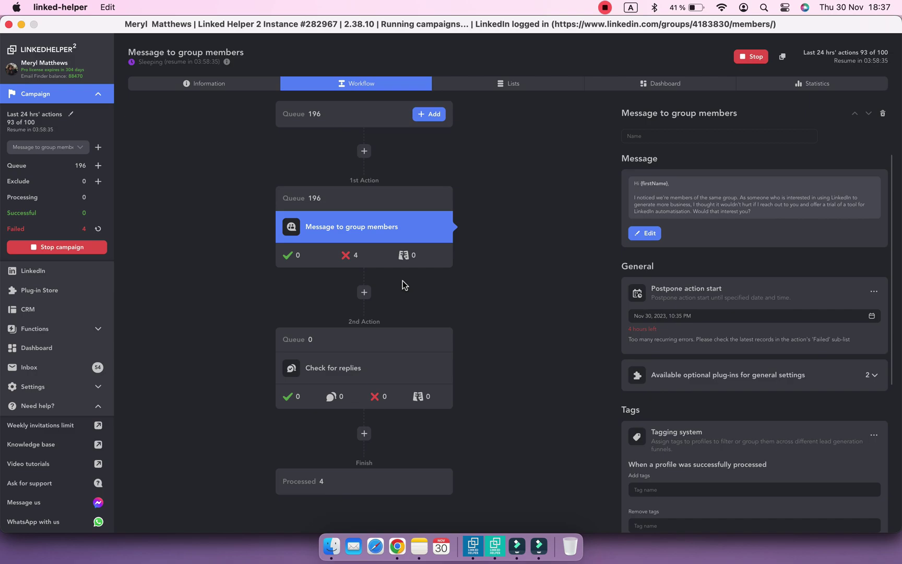
pyautogui.click(348, 255)
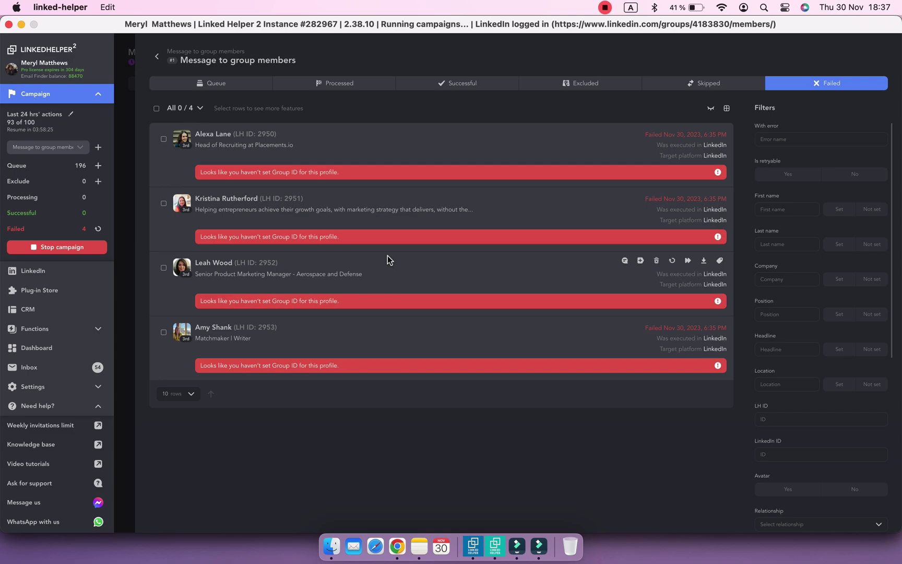
pyautogui.click(157, 57)
pyautogui.click(296, 198)
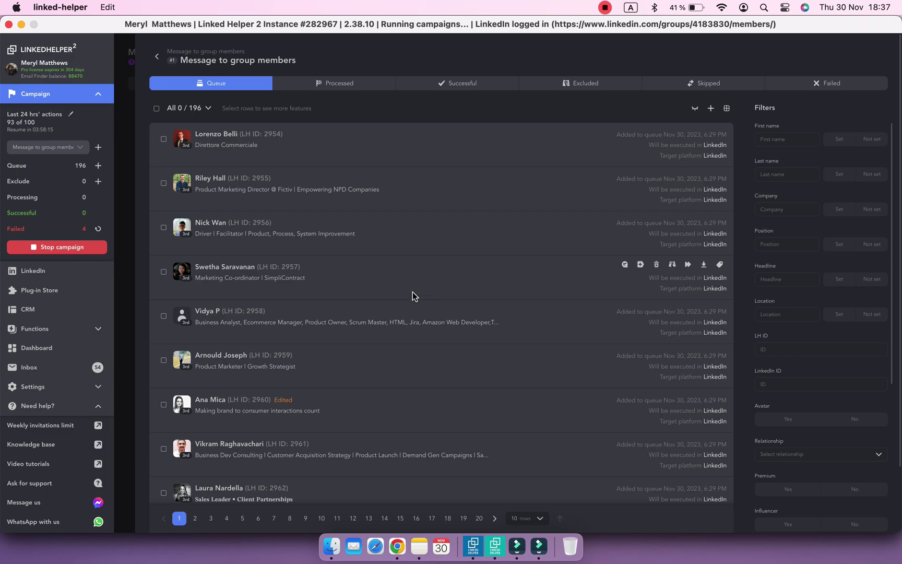
# Stop Message to group members and copy the Product Marketing Professionals group ID from its URL.
pyautogui.click(155, 58)
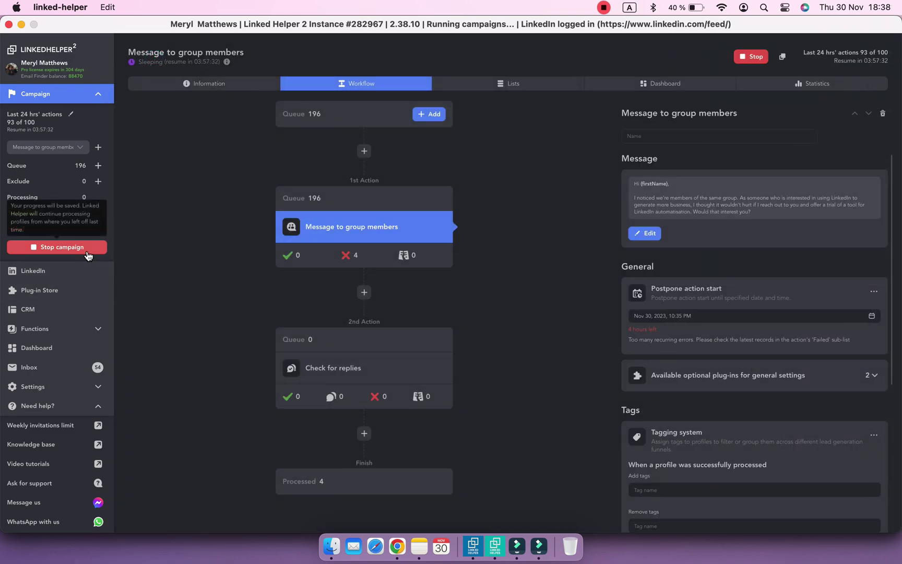
pyautogui.click(57, 247)
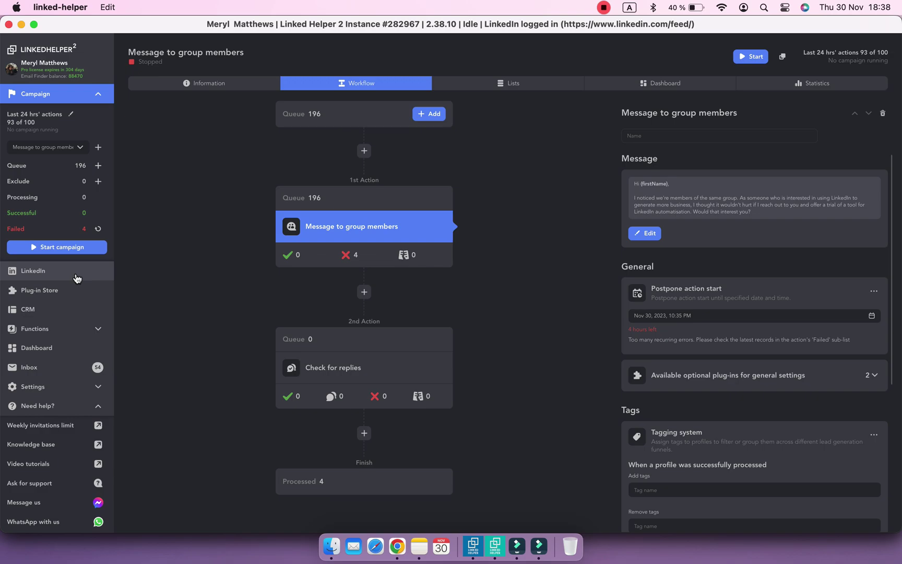
pyautogui.click(75, 275)
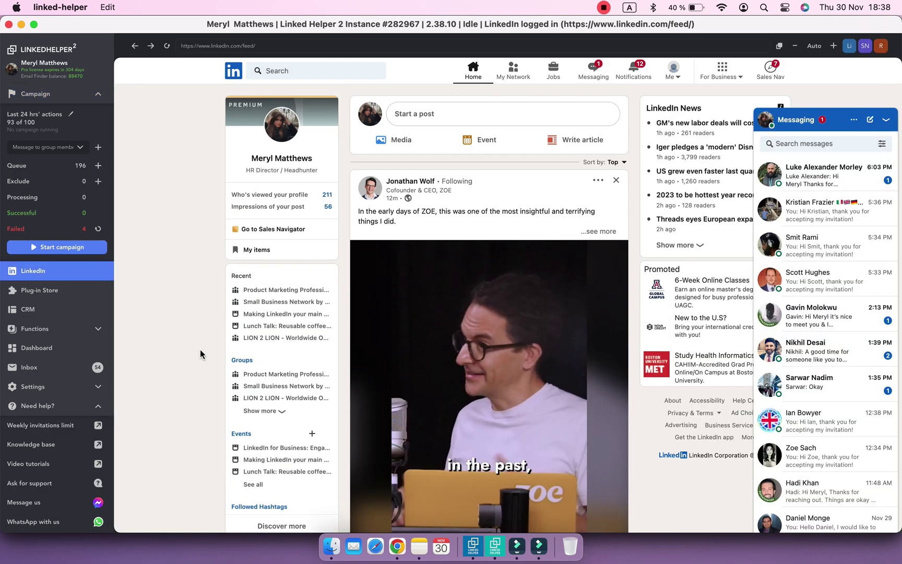
pyautogui.click(264, 374)
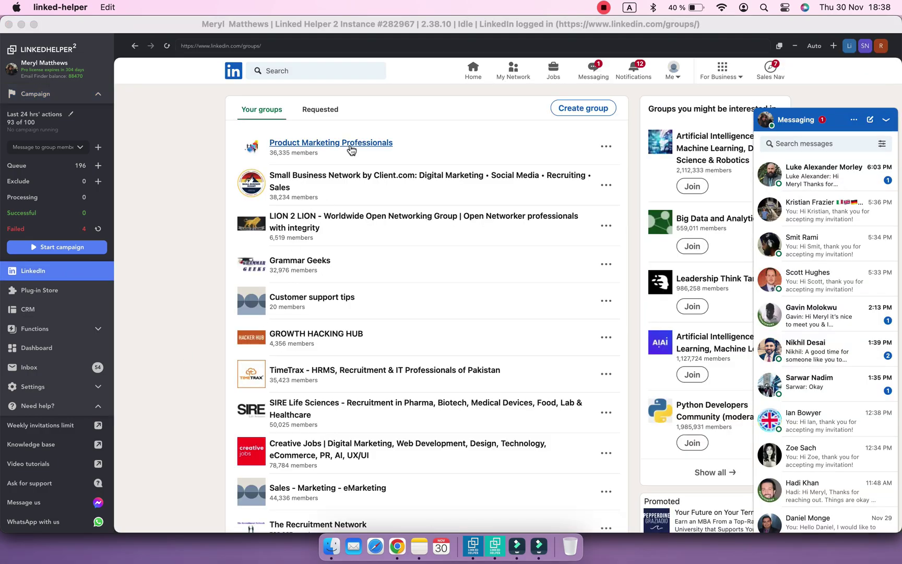
pyautogui.click(350, 144)
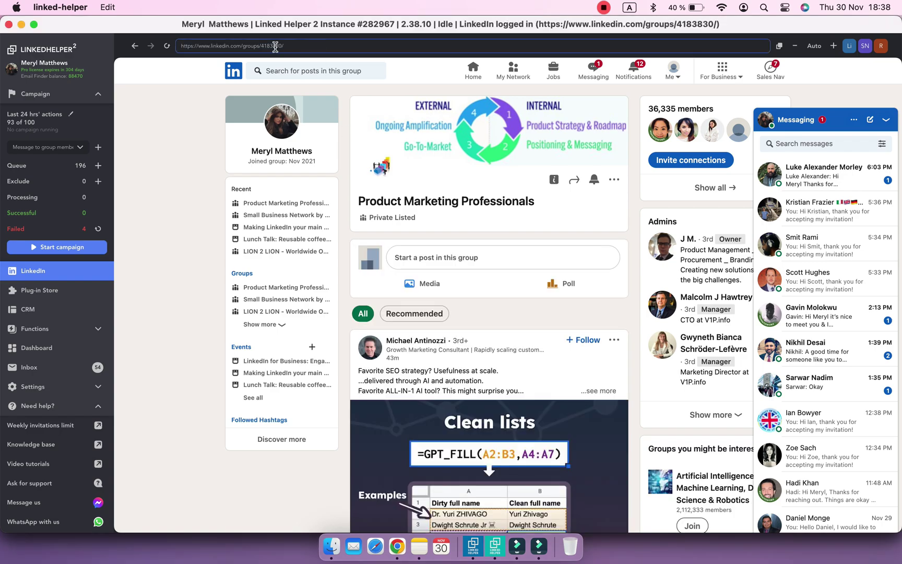
pyautogui.doubleClick(273, 46)
# Select all 196 queued profiles and install the Override platform action extension plug-in.
pyautogui.click(35, 94)
pyautogui.click(80, 165)
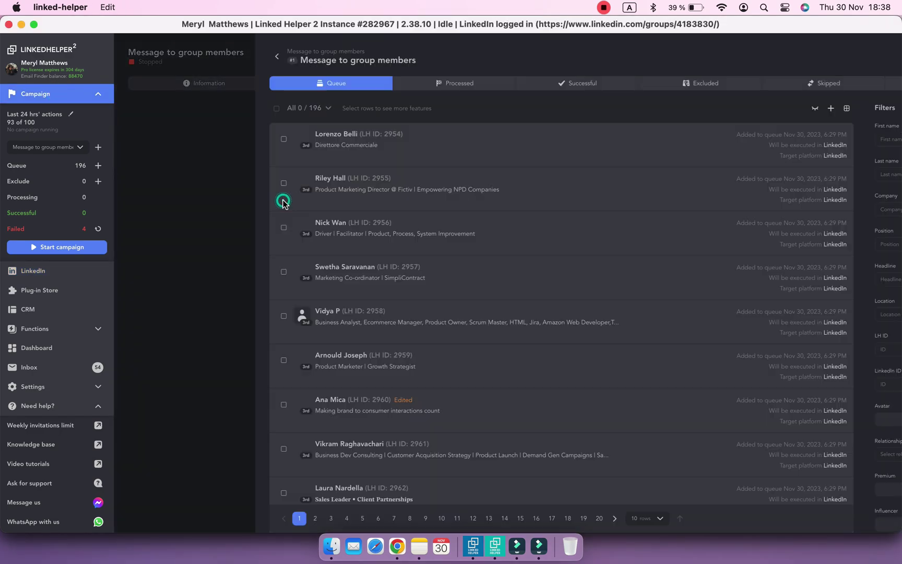
pyautogui.click(157, 108)
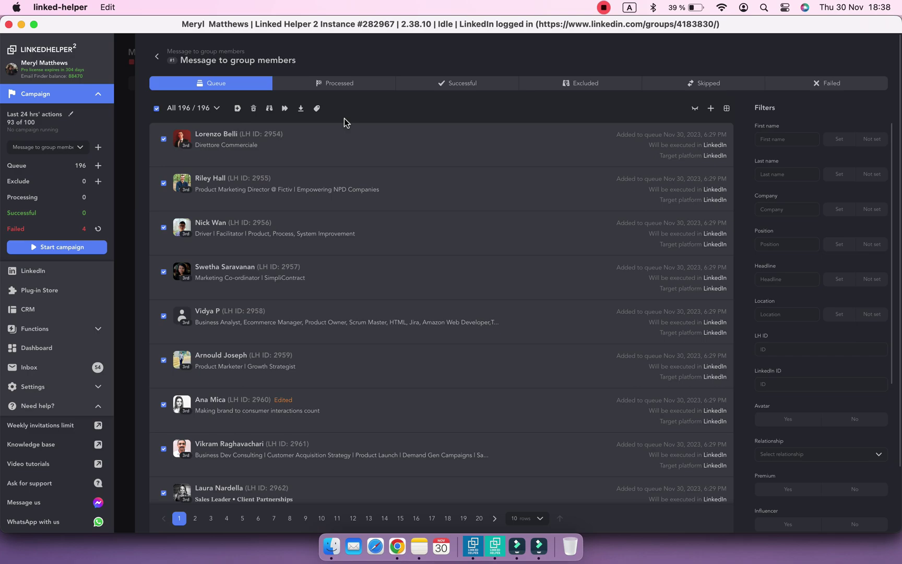
pyautogui.click(39, 291)
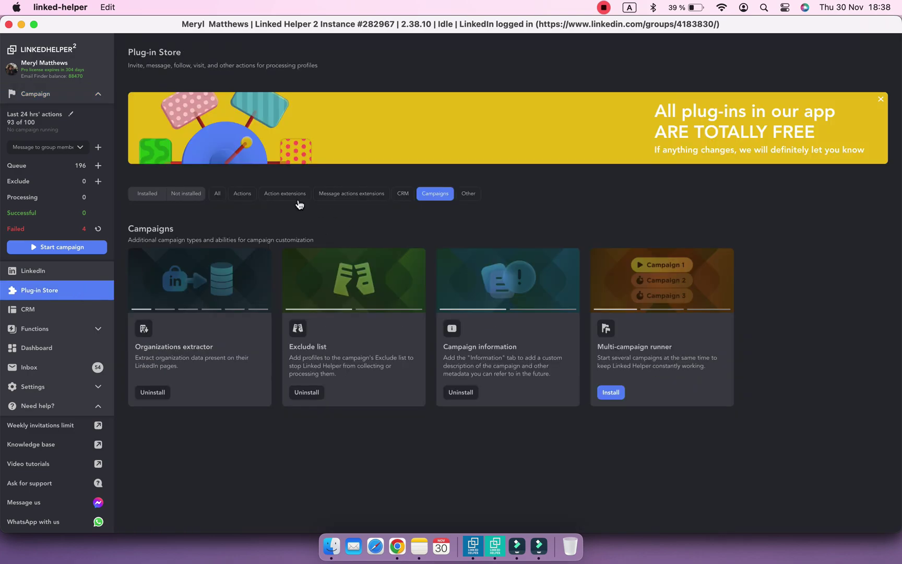
pyautogui.click(284, 193)
pyautogui.scroll(-3, 542, 244)
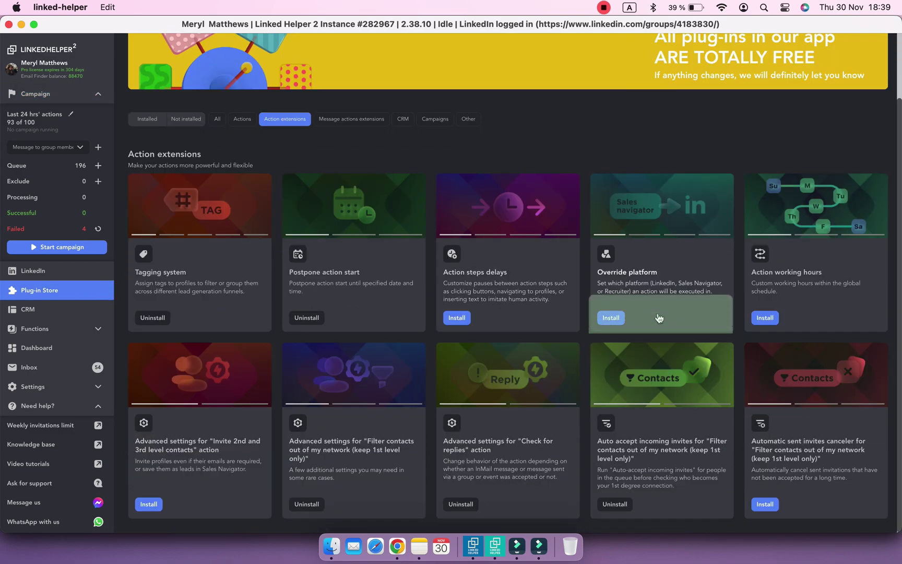
pyautogui.click(611, 322)
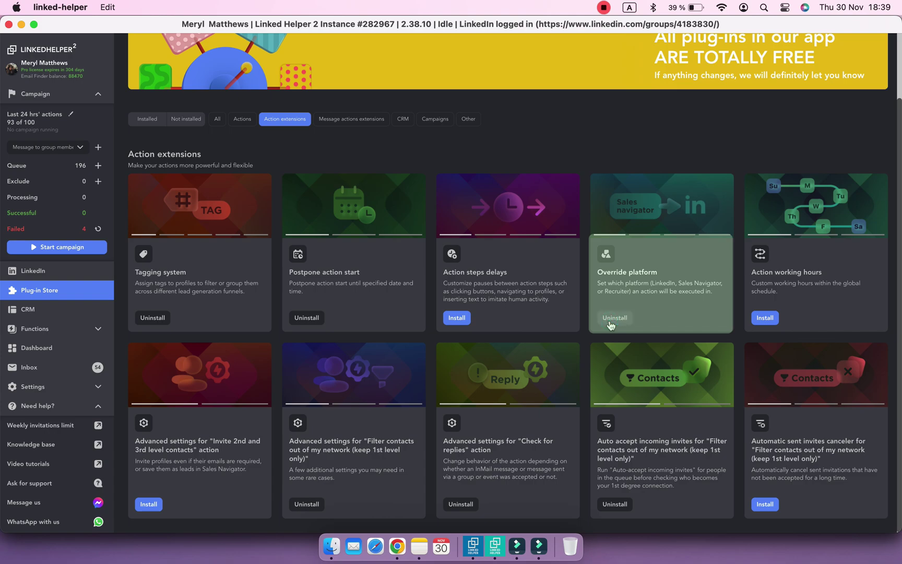
pyautogui.click(50, 96)
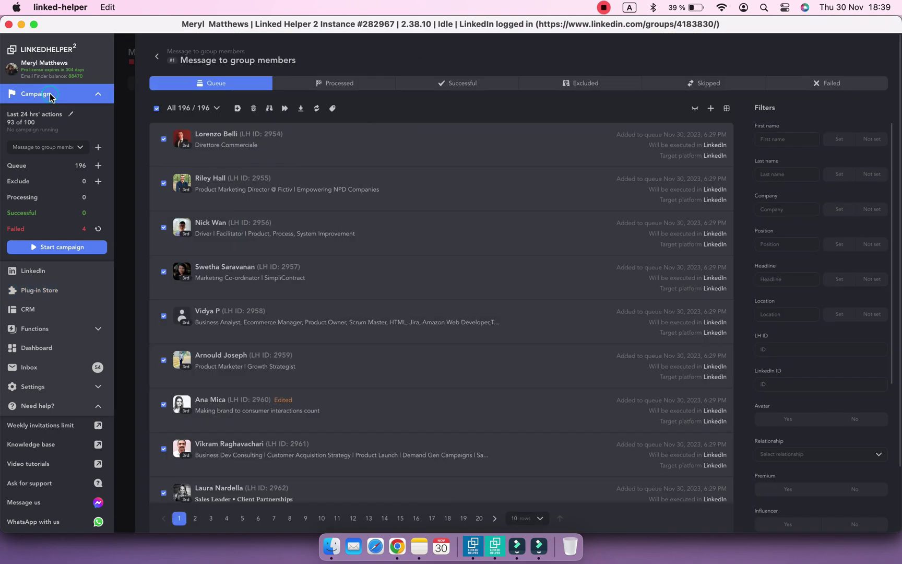
# Assign Group id 4183830 to all selected queued profiles and save.
pyautogui.click(317, 115)
pyautogui.click(440, 293)
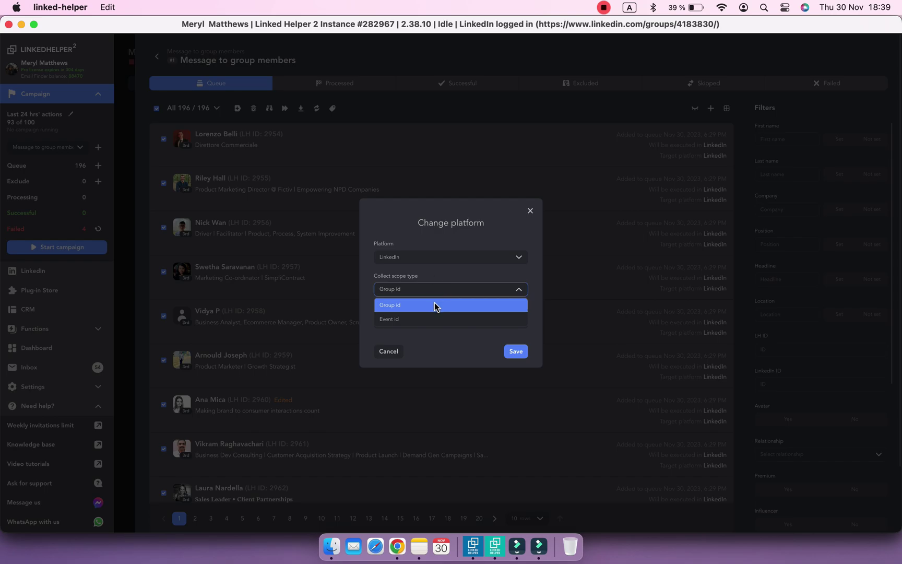
pyautogui.click(430, 332)
pyautogui.write('4183830')
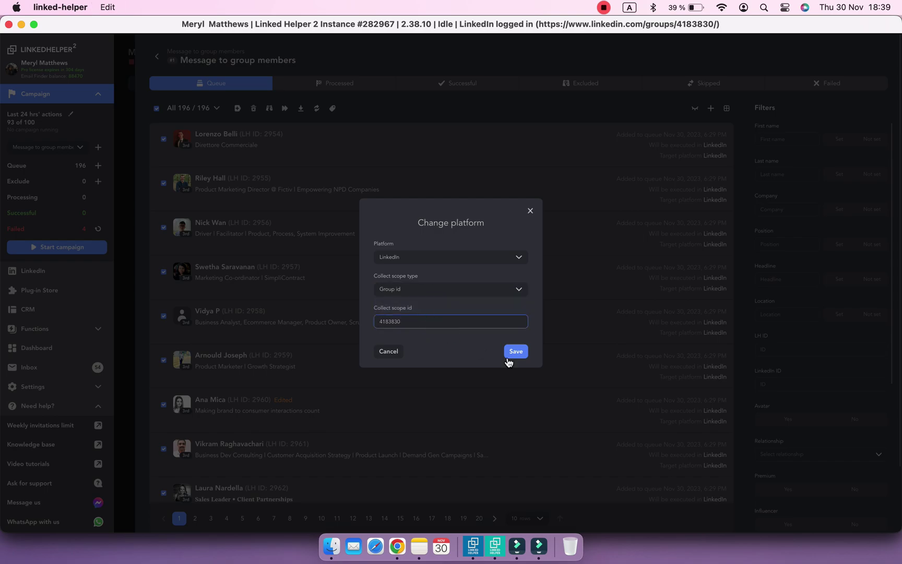
pyautogui.click(512, 352)
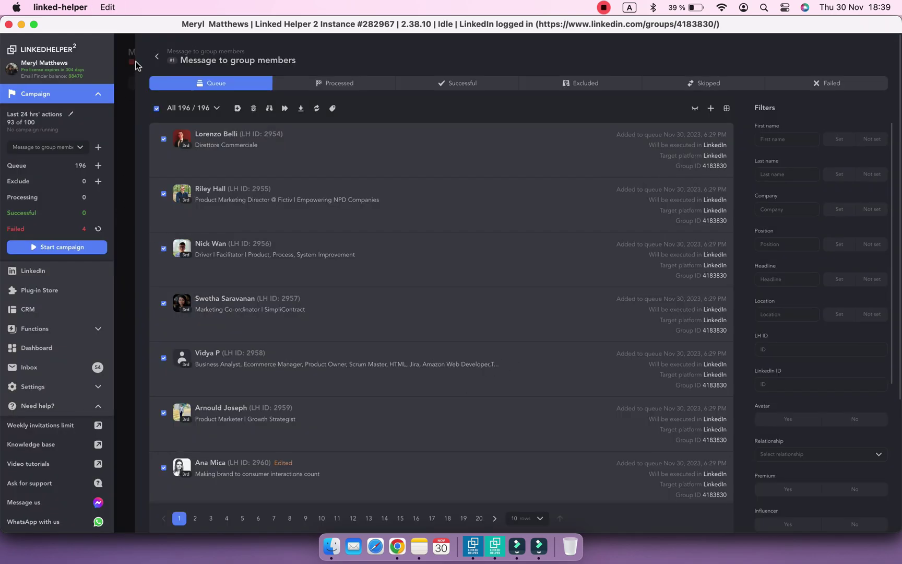
# Retry all four failed profiles.
pyautogui.click(156, 57)
pyautogui.click(350, 255)
pyautogui.click(156, 107)
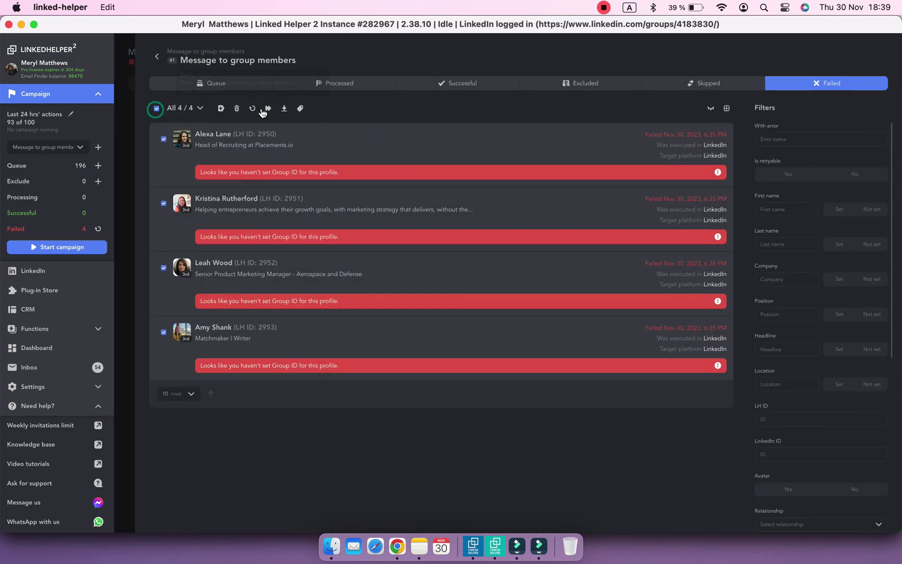
pyautogui.click(253, 108)
# Set the postponed start date to Nov 29 and start the campaign again.
pyautogui.click(157, 57)
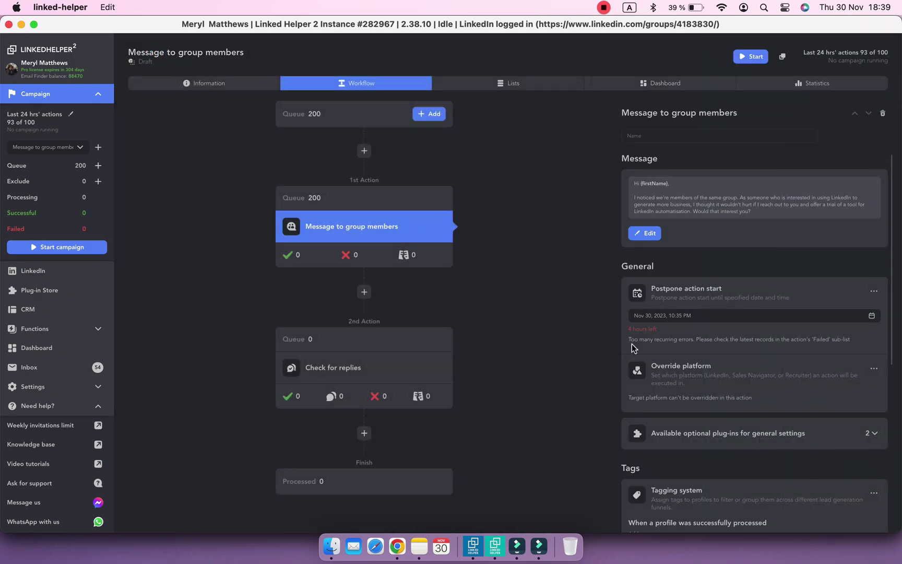
pyautogui.click(663, 315)
pyautogui.click(706, 430)
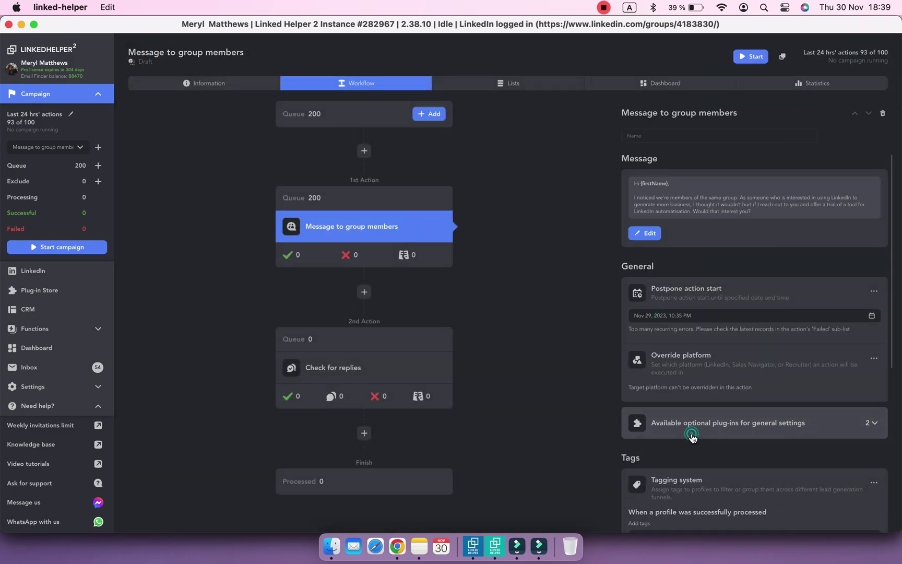
pyautogui.click(750, 57)
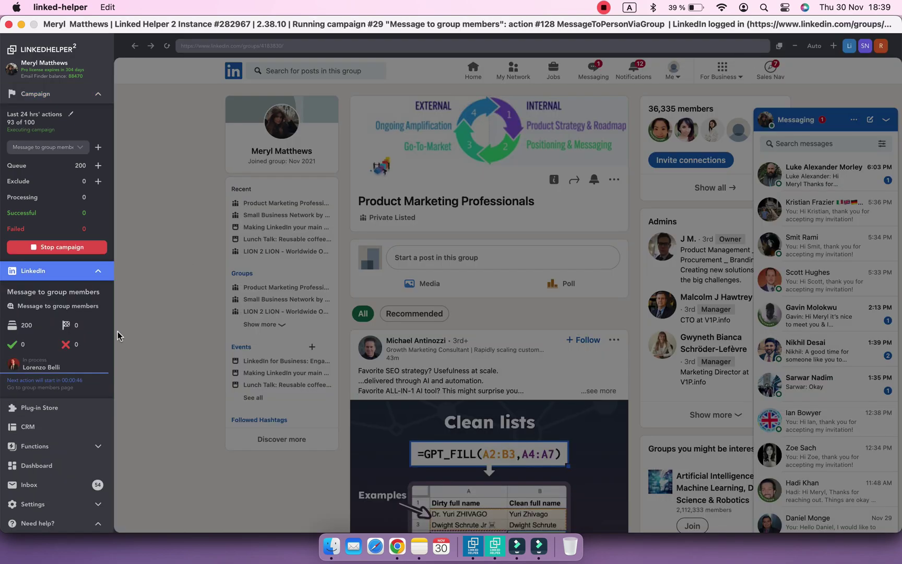